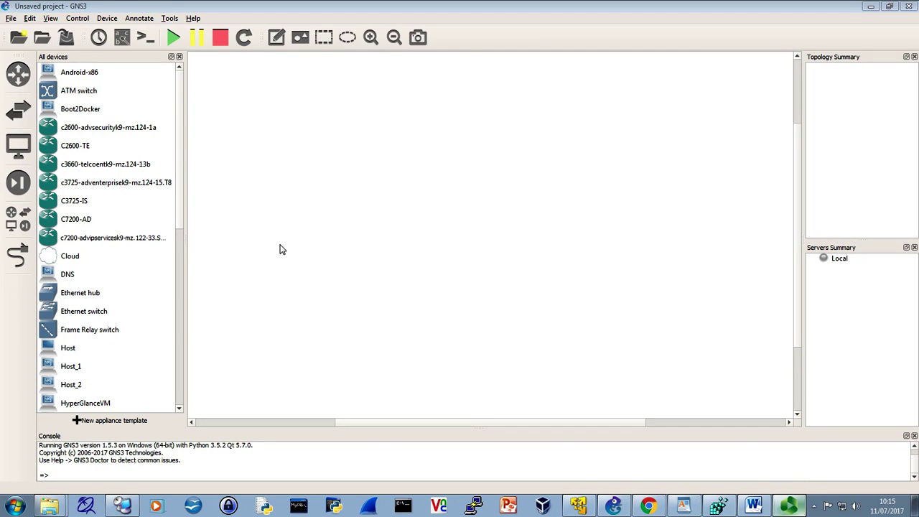
- Browse the c2600, C2600-TE, c3660, c3725 router templates and the vSRX-01 device template
{"action": "left_click", "coordinate": [181, 259]}
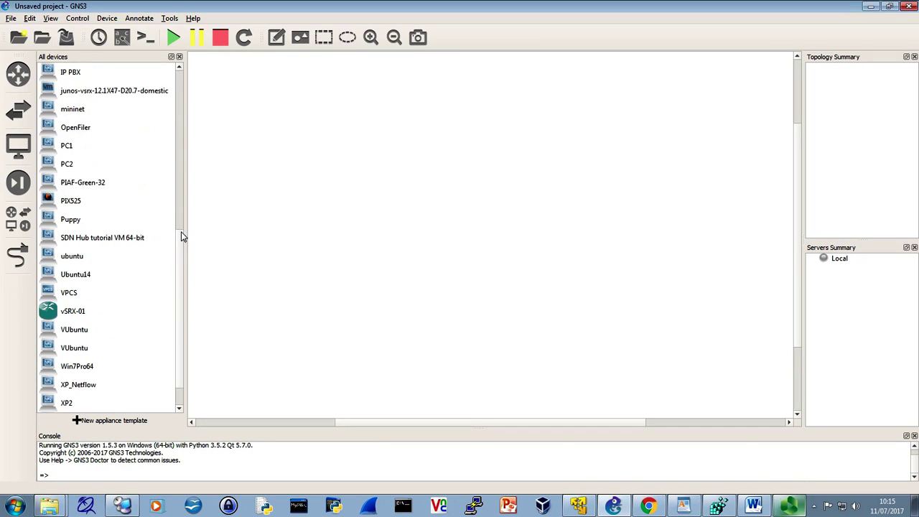
{"action": "left_click", "coordinate": [178, 186]}
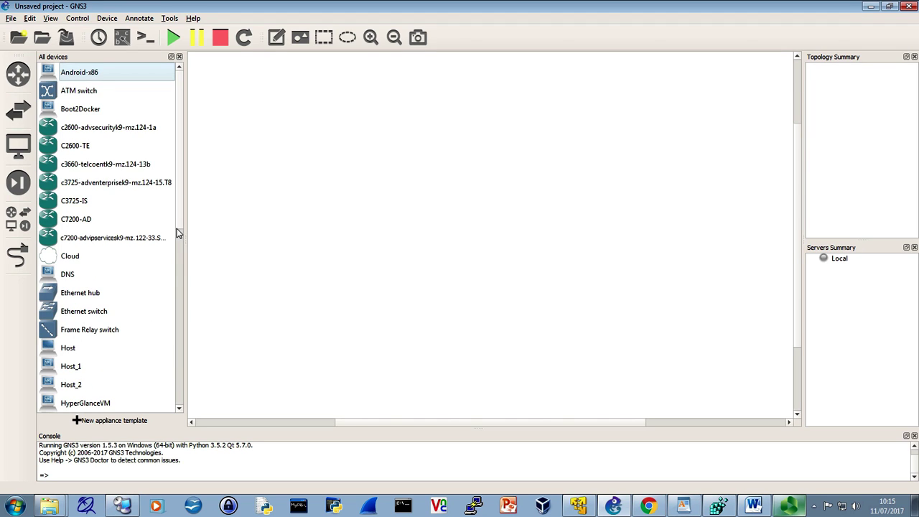
{"action": "left_click", "coordinate": [70, 131]}
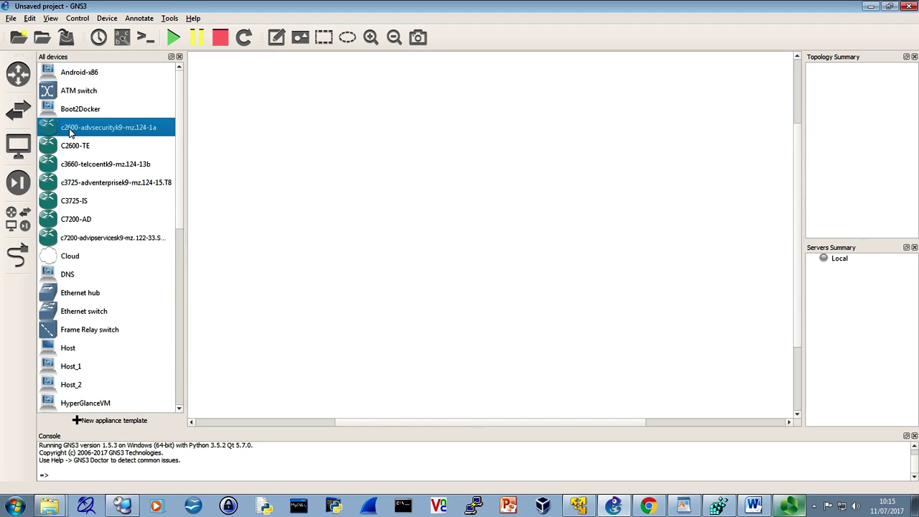
{"action": "left_click", "coordinate": [72, 149]}
{"action": "left_click", "coordinate": [73, 165]}
{"action": "left_click", "coordinate": [77, 182]}
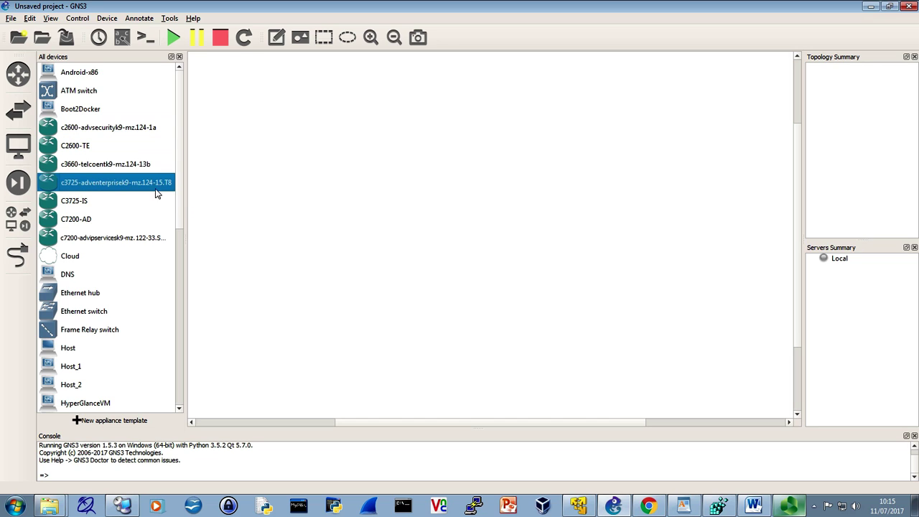
{"action": "left_click", "coordinate": [179, 279]}
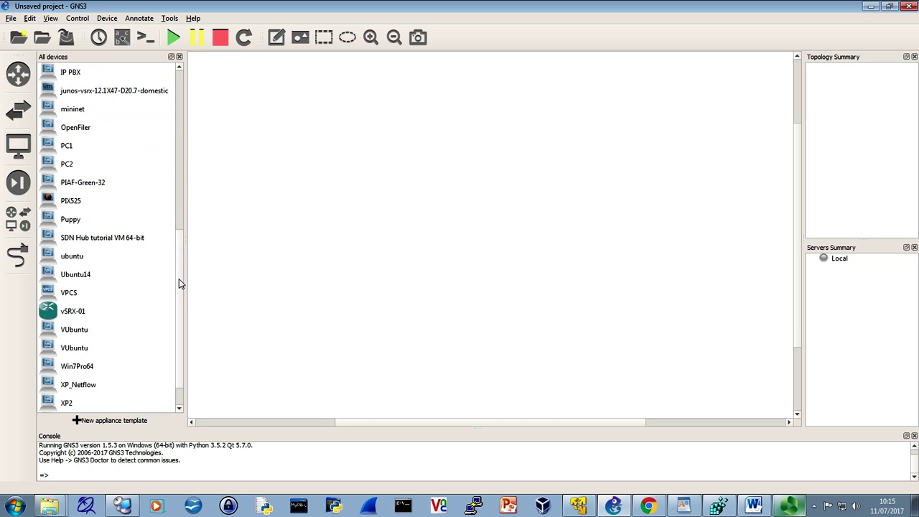
{"action": "left_click", "coordinate": [71, 315]}
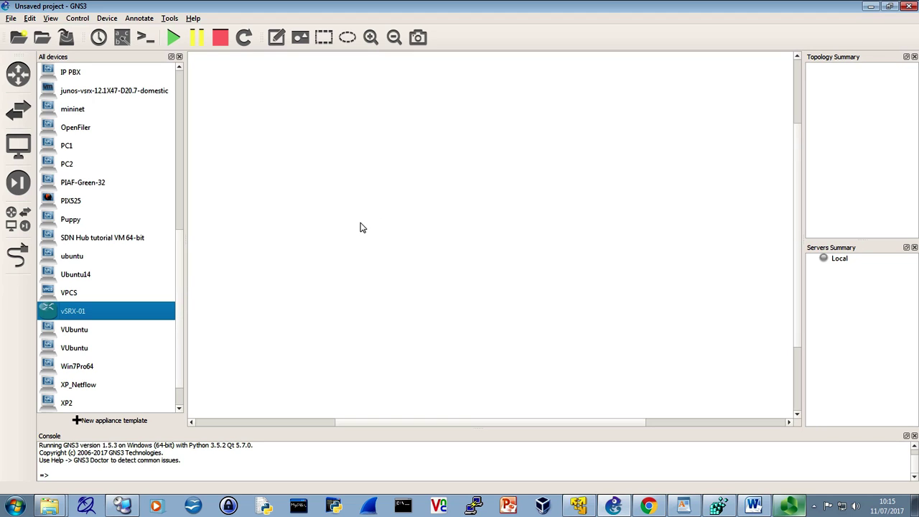
- Check the installed GNS3 version from the Help menu and dismiss it
{"action": "left_click", "coordinate": [193, 18]}
{"action": "left_click", "coordinate": [220, 123]}
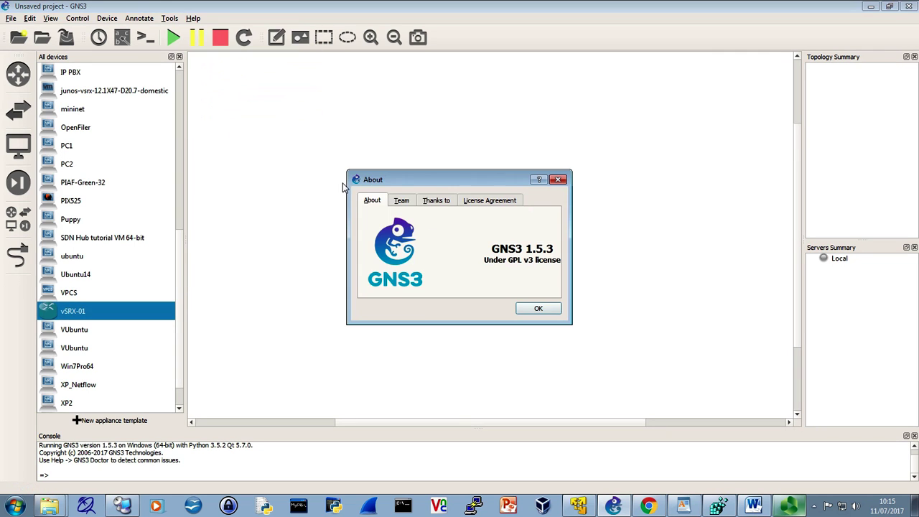
{"action": "left_click", "coordinate": [551, 308]}
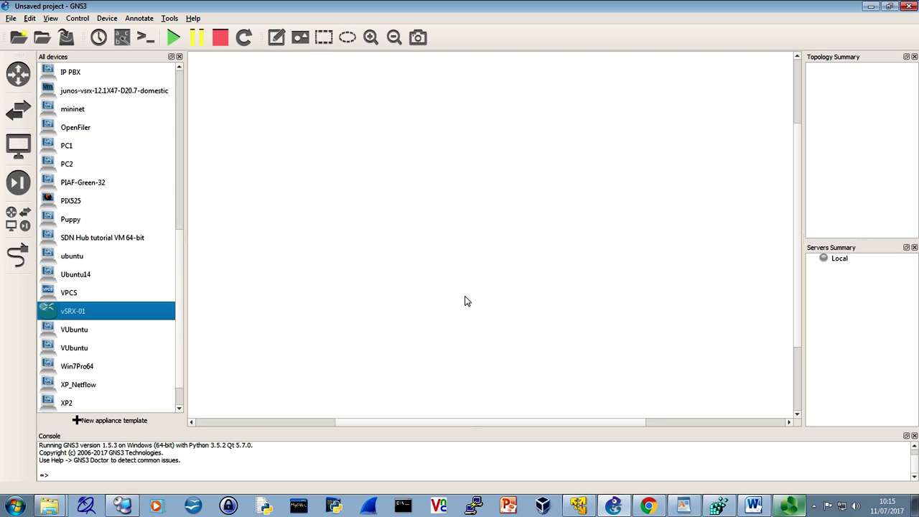
- In Registry Editor, set up a whole-string search for winpcapinst, then cancel it
{"action": "left_click", "coordinate": [717, 504]}
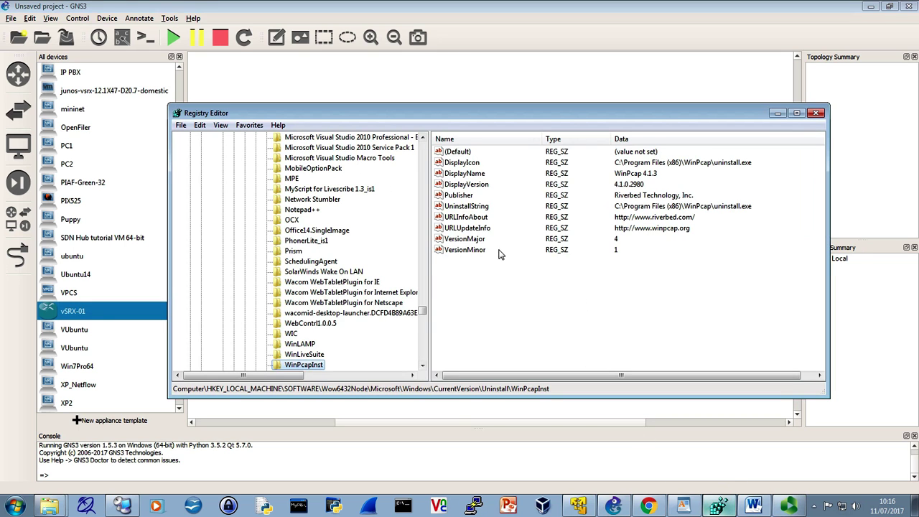
{"action": "key", "text": "ctrl+f"}
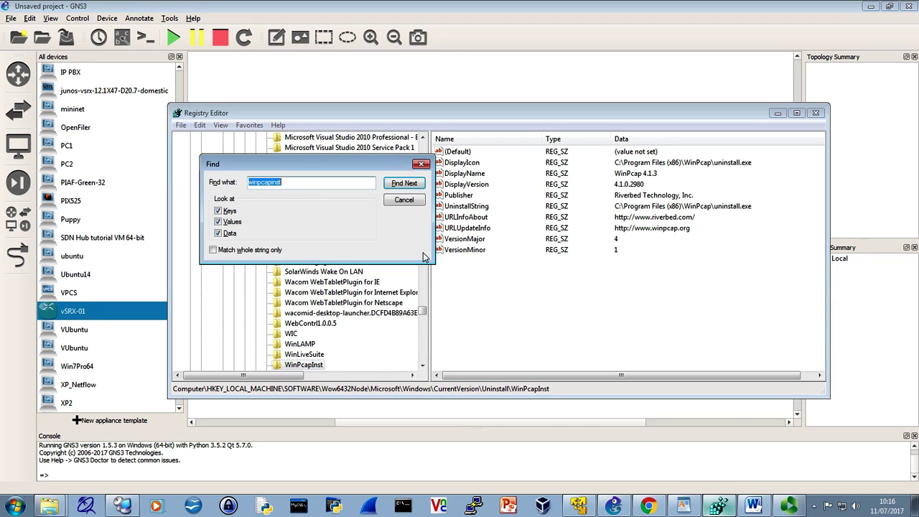
{"action": "left_click_drag", "start_coordinate": [297, 186], "coordinate": [242, 189]}
{"action": "left_click", "coordinate": [284, 188]}
{"action": "left_click", "coordinate": [219, 250]}
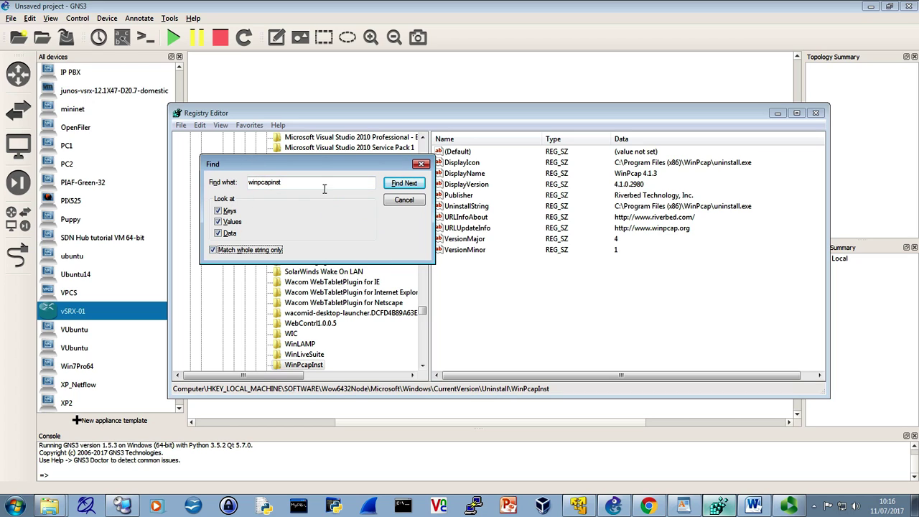
{"action": "left_click", "coordinate": [423, 165]}
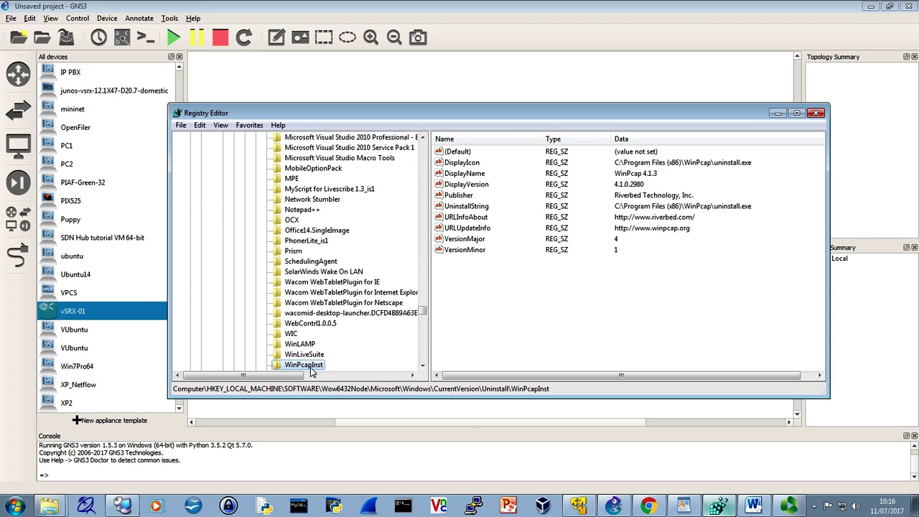
- Inspect the WinPcap DisplayName and the Wireshark 2.2.1 uninstall key, then close Registry Editor
{"action": "left_click", "coordinate": [475, 174]}
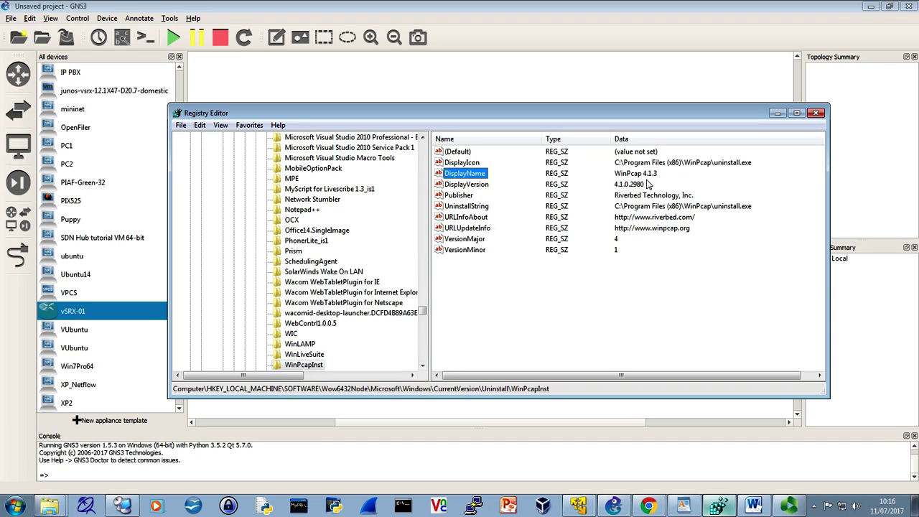
{"action": "left_click", "coordinate": [422, 364]}
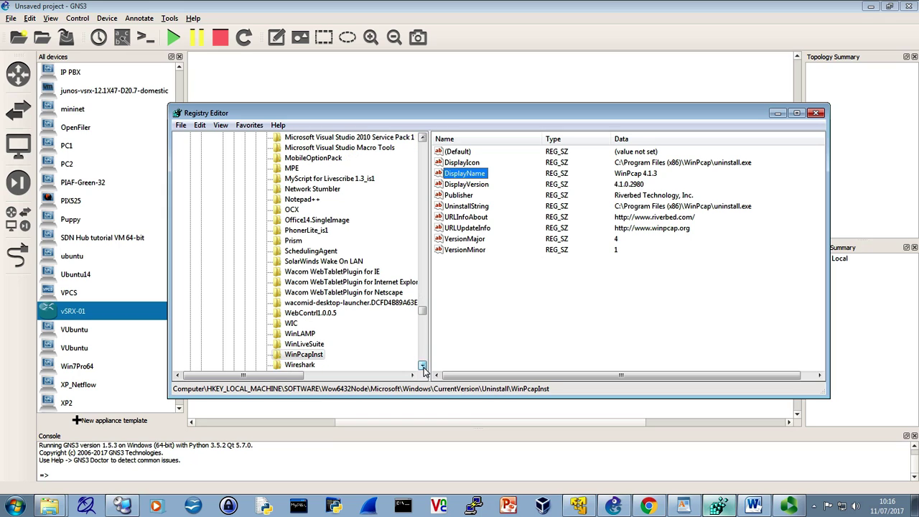
{"action": "left_click", "coordinate": [305, 365]}
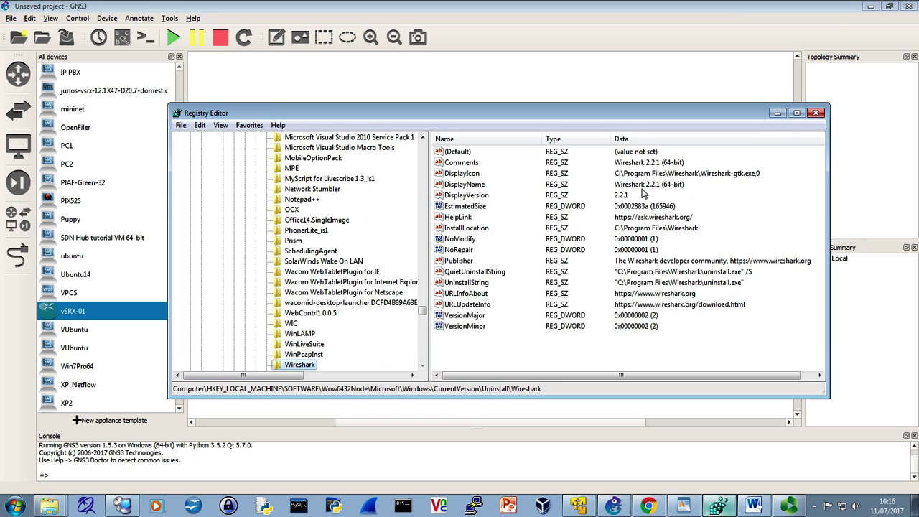
{"action": "key", "text": "Tab"}
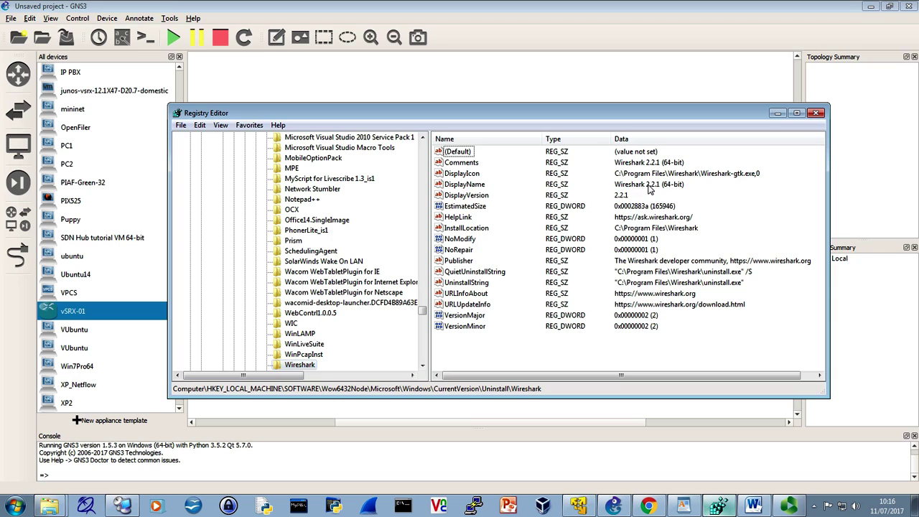
{"action": "left_click", "coordinate": [817, 115]}
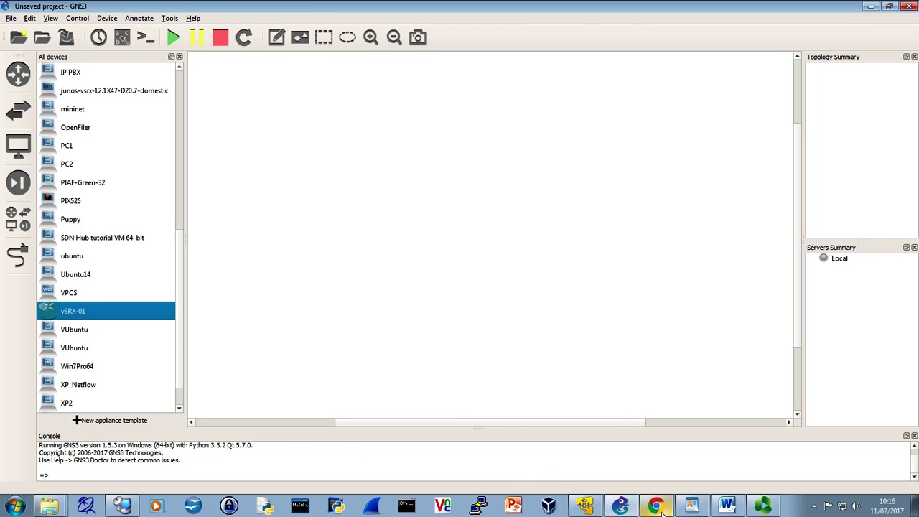
- Scroll the gns3-gui Releases page in Chrome down to the Version 2.0.3 Downloads section
{"action": "left_click", "coordinate": [655, 506]}
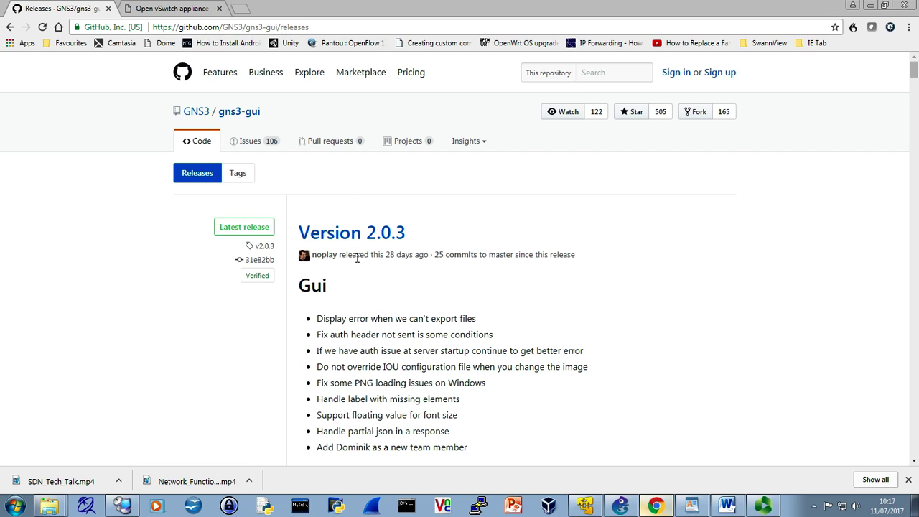
{"action": "scroll", "coordinate": [789, 251], "scroll_direction": "down", "scroll_amount": 3}
{"action": "scroll", "coordinate": [588, 206], "scroll_direction": "down", "scroll_amount": 4}
{"action": "scroll", "coordinate": [588, 205], "scroll_direction": "up", "scroll_amount": 4}
{"action": "scroll", "coordinate": [592, 194], "scroll_direction": "down", "scroll_amount": 5}
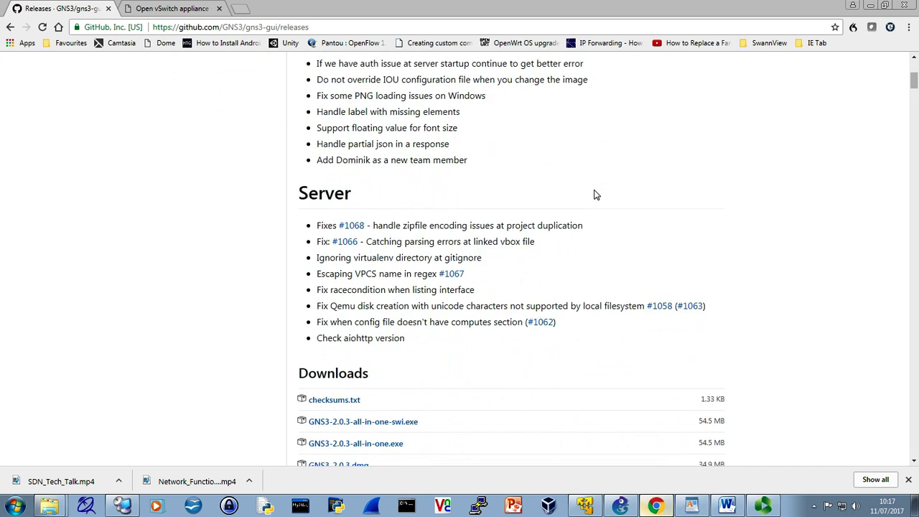
{"action": "scroll", "coordinate": [589, 196], "scroll_direction": "down", "scroll_amount": 1}
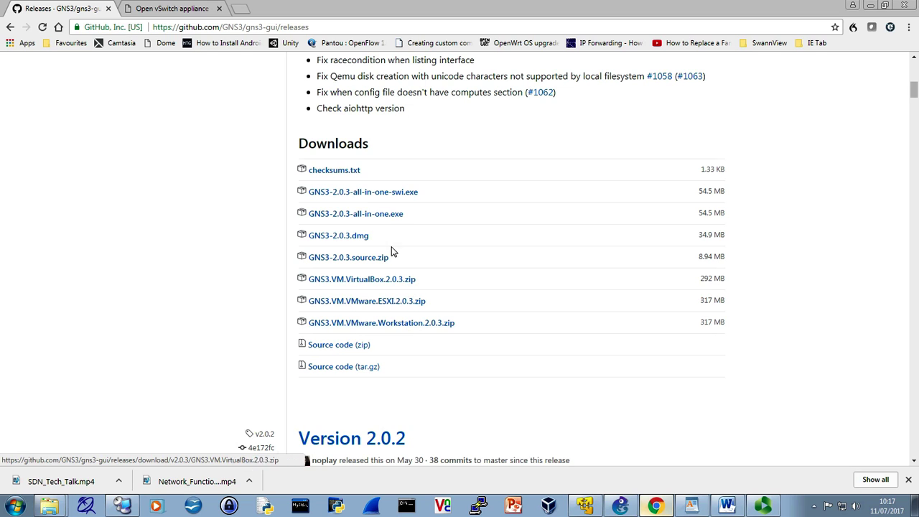
- Save GNS3-2.0.3-all-in-one-swi.exe and GNS3.VM.VMware.Workstation.2.0.3.zip into the Downloads folder
{"action": "left_click", "coordinate": [387, 195]}
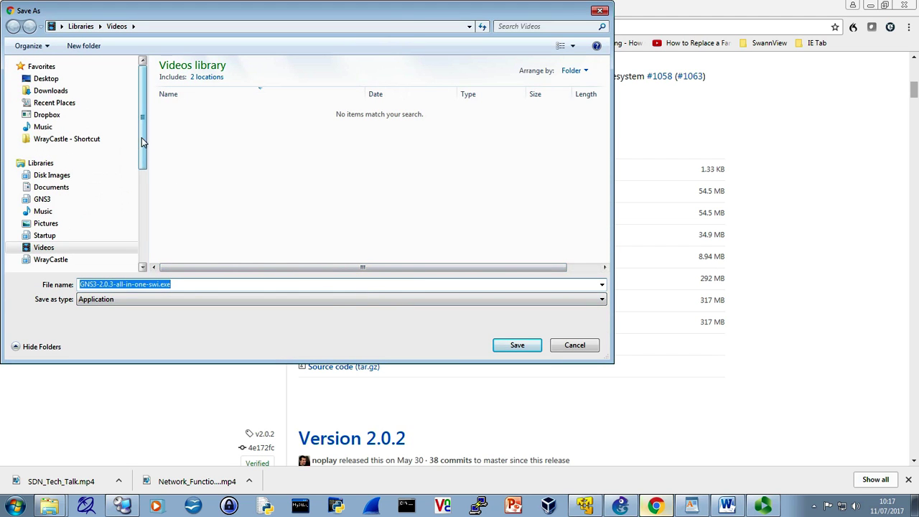
{"action": "left_click", "coordinate": [66, 94]}
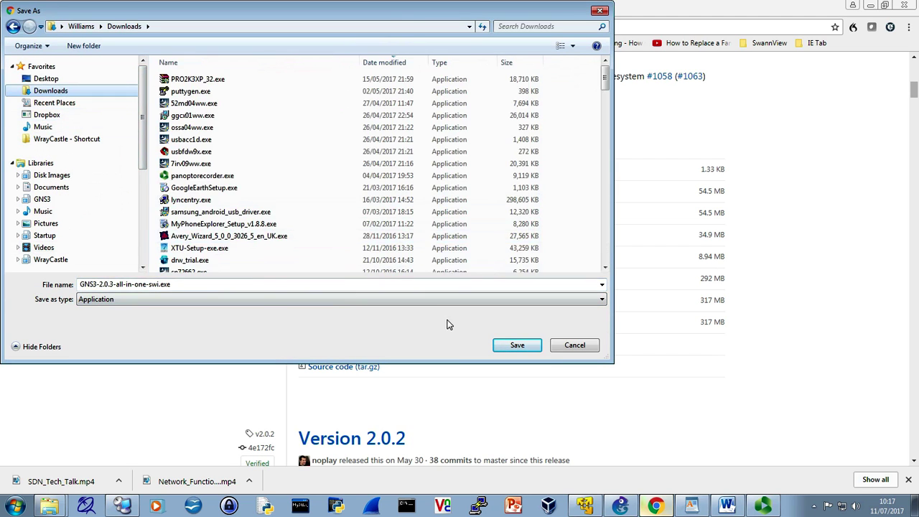
{"action": "left_click", "coordinate": [518, 345]}
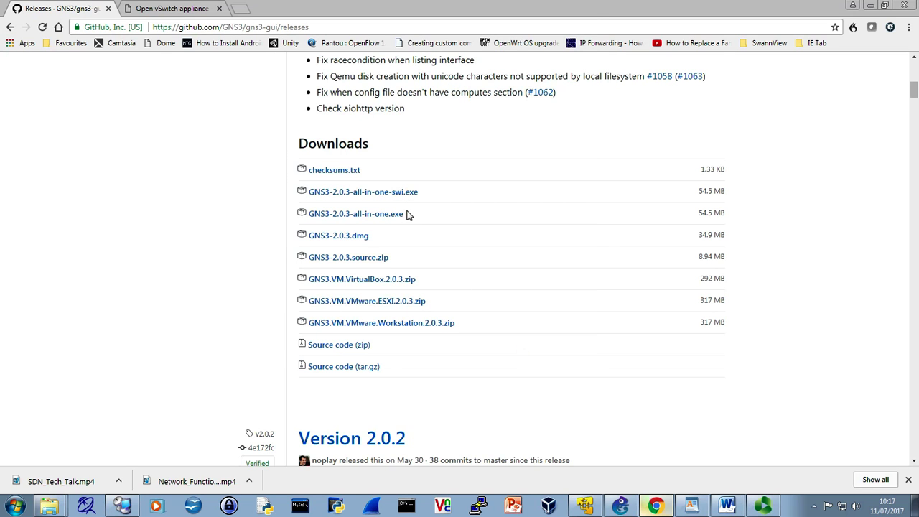
{"action": "left_click", "coordinate": [404, 328]}
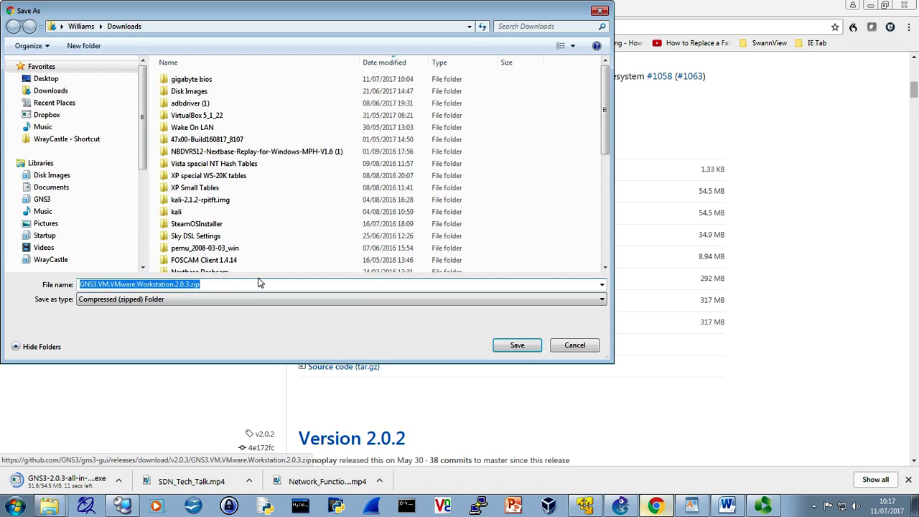
{"action": "left_click", "coordinate": [503, 350]}
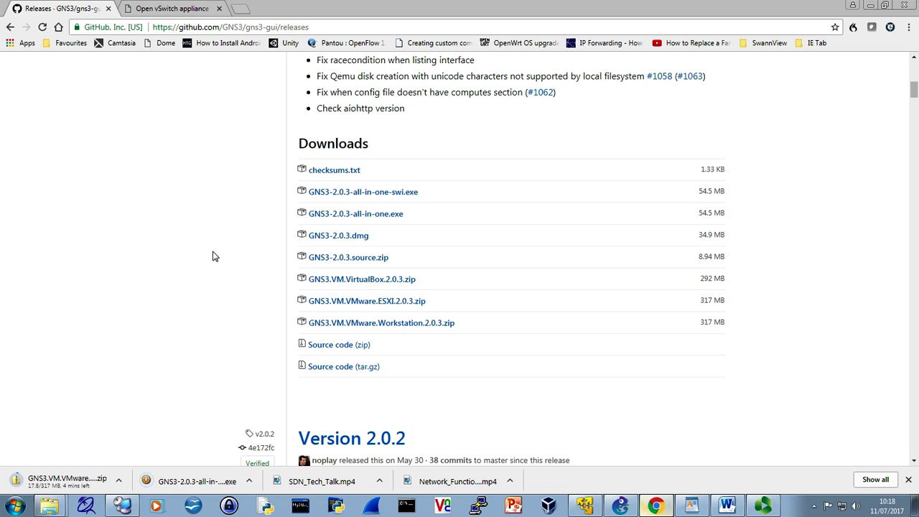
- Scroll the Open vSwitch appliance docs page to the 'Open vSwitch appliances for GNS3' section
{"action": "left_click", "coordinate": [174, 10]}
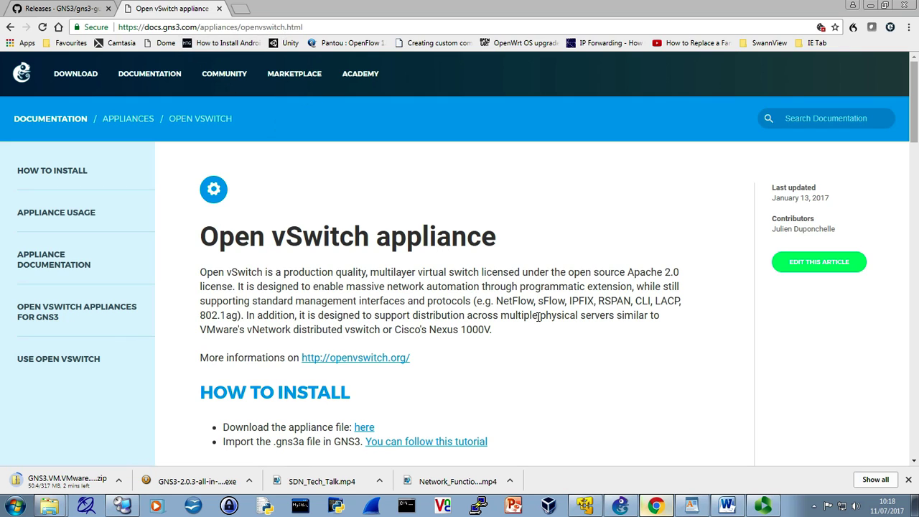
{"action": "scroll", "coordinate": [535, 314], "scroll_direction": "down", "scroll_amount": 2}
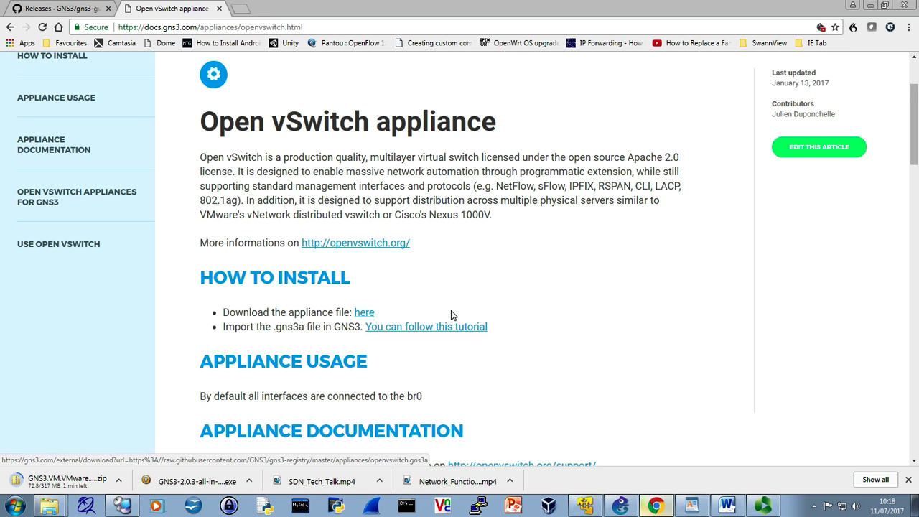
{"action": "scroll", "coordinate": [445, 322], "scroll_direction": "down", "scroll_amount": 1}
{"action": "scroll", "coordinate": [468, 333], "scroll_direction": "down", "scroll_amount": 1}
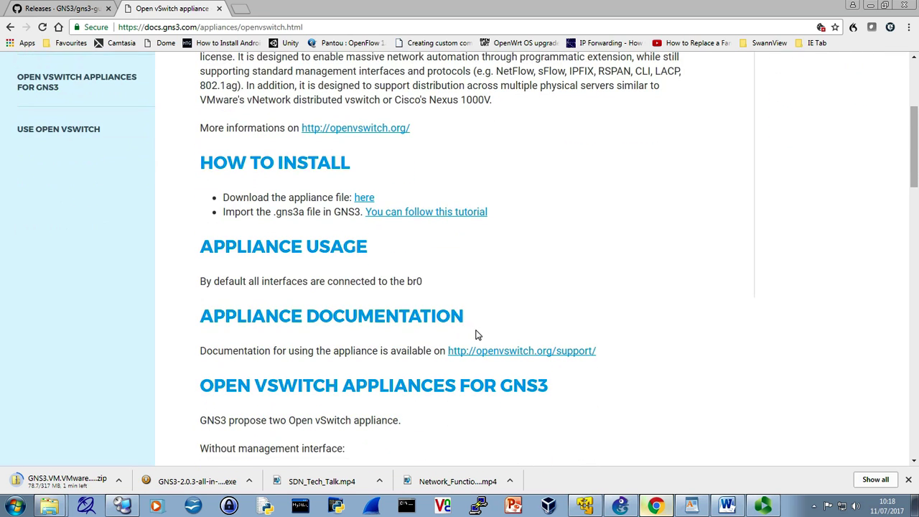
{"action": "scroll", "coordinate": [505, 289], "scroll_direction": "up", "scroll_amount": 1}
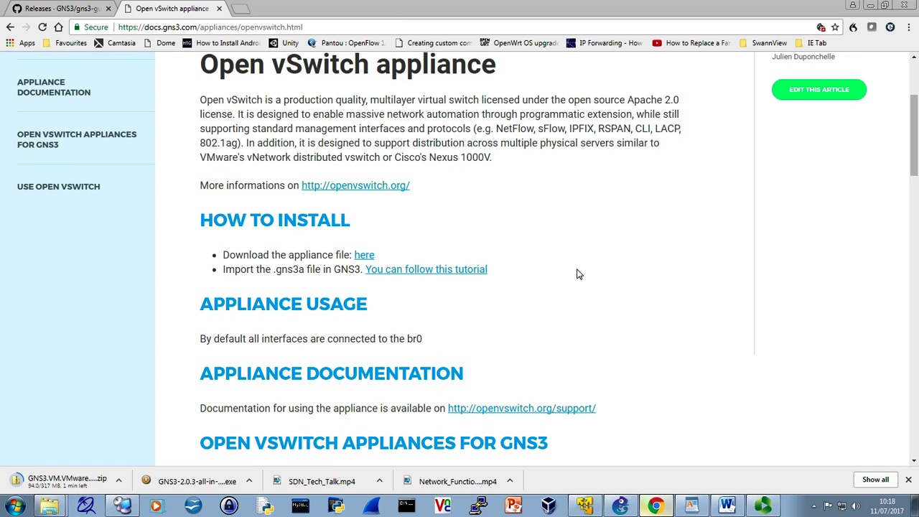
{"action": "scroll", "coordinate": [570, 287], "scroll_direction": "down", "scroll_amount": 1}
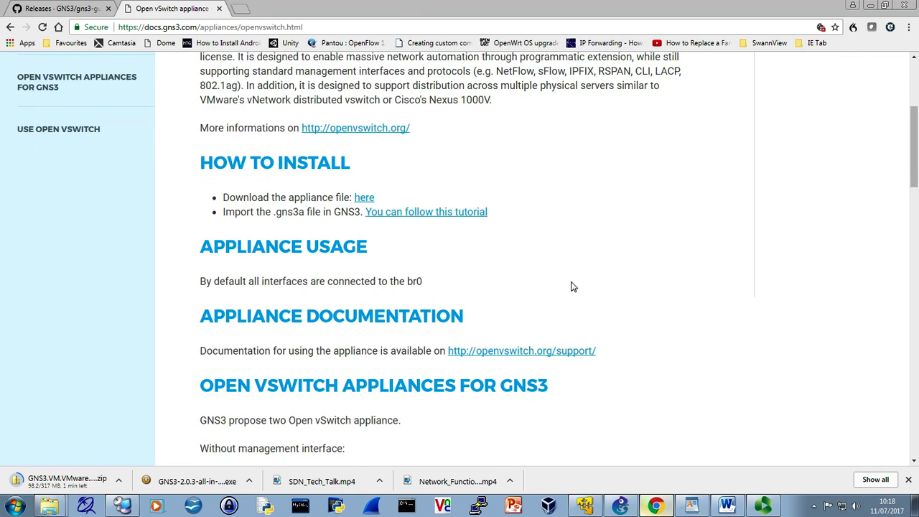
{"action": "scroll", "coordinate": [570, 287], "scroll_direction": "down", "scroll_amount": 3}
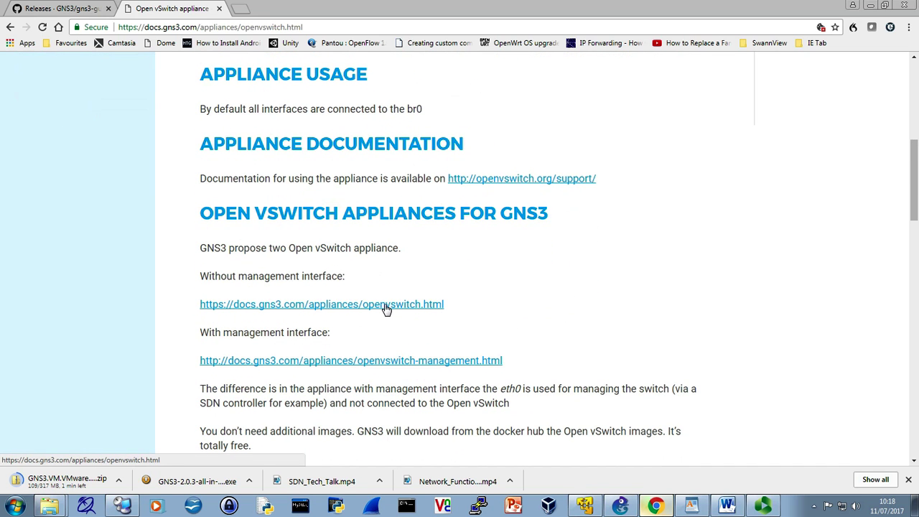
- On the management appliance page, note the eth0 sentence and save openvswitch-management.gns3a to Downloads
{"action": "left_click", "coordinate": [374, 365]}
{"action": "scroll", "coordinate": [430, 297], "scroll_direction": "down", "scroll_amount": 2}
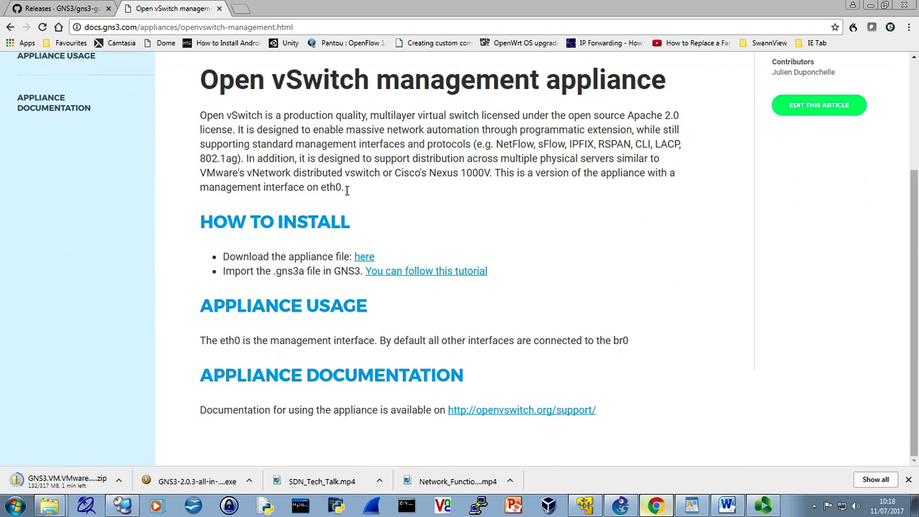
{"action": "left_click_drag", "start_coordinate": [495, 173], "coordinate": [497, 196]}
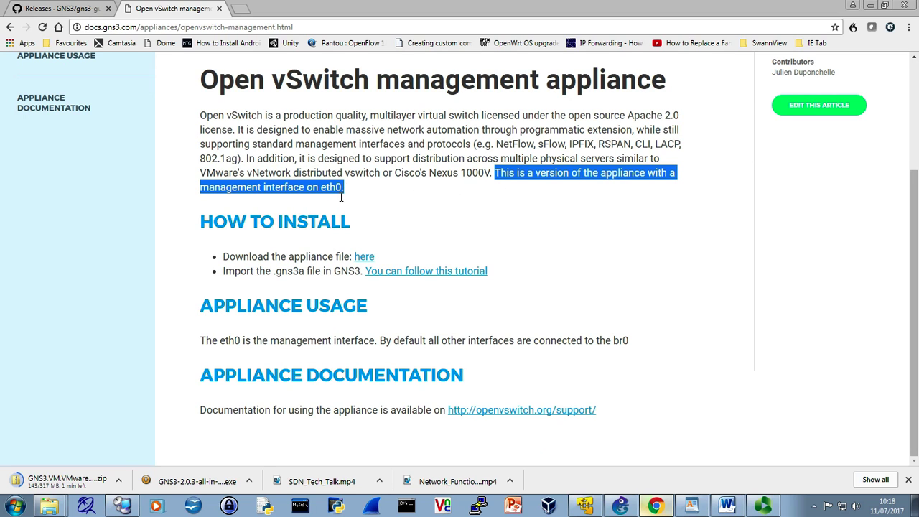
{"action": "left_click", "coordinate": [364, 256]}
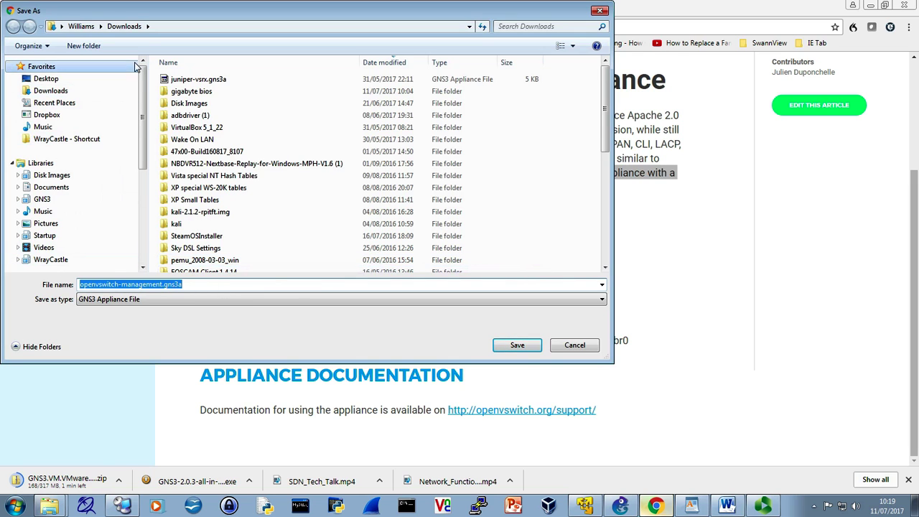
{"action": "left_click", "coordinate": [517, 345]}
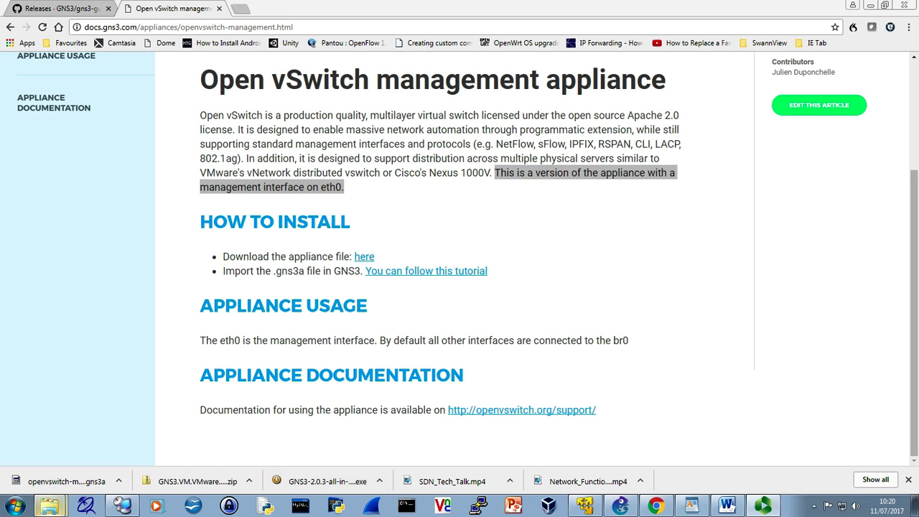
- Open Downloads, select the installer and openvswitch-management.gns3a, and widen the Type column
{"action": "mouse_move", "coordinate": [59, 508]}
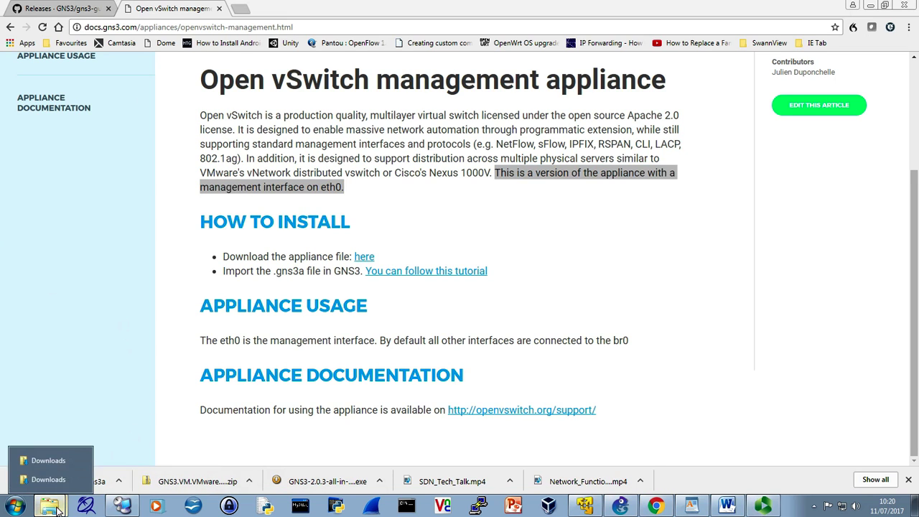
{"action": "left_click", "coordinate": [62, 463]}
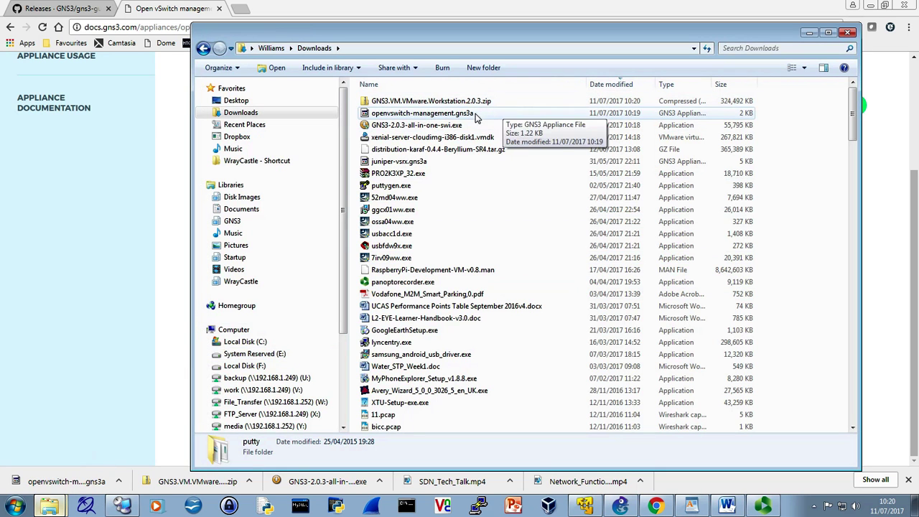
{"action": "left_click", "coordinate": [435, 127]}
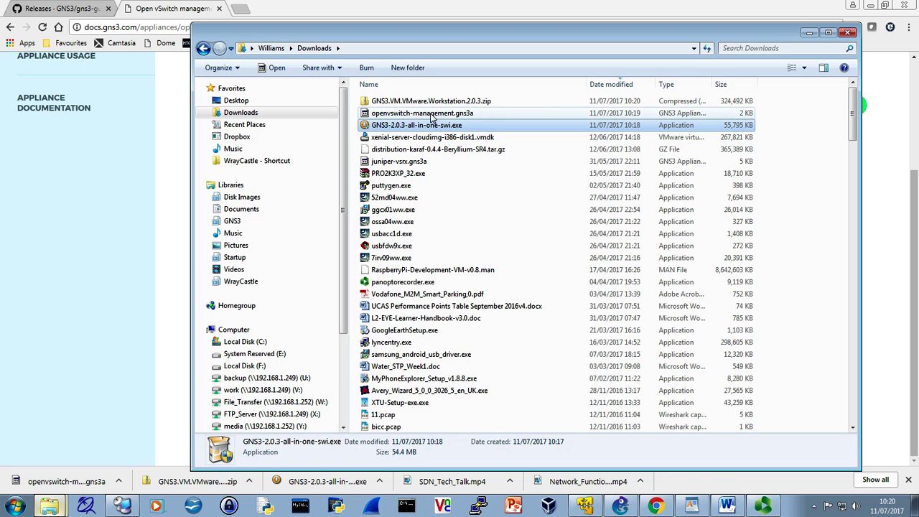
{"action": "left_click", "coordinate": [434, 114]}
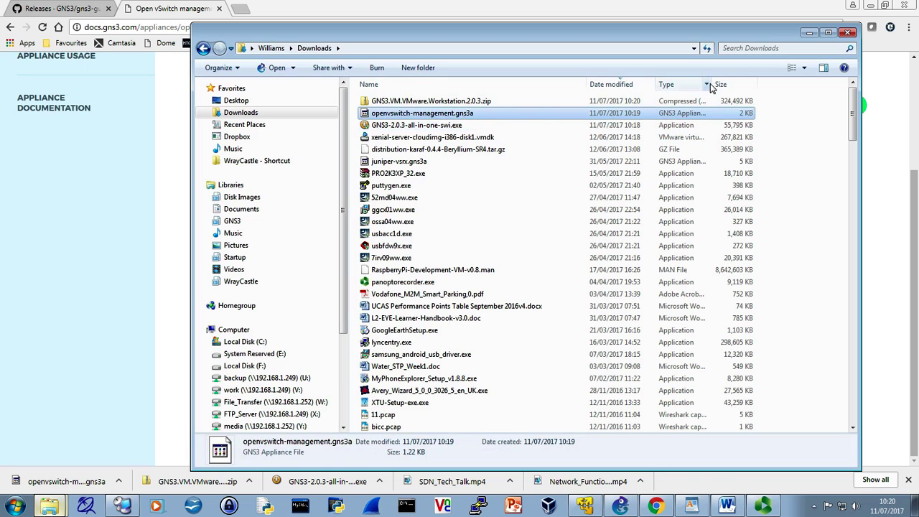
{"action": "left_click_drag", "start_coordinate": [716, 84], "coordinate": [754, 88]}
- Extract GNS3.VM.VMware.Workstation.2.0.3.zip into its suggested folder with Extract All
{"action": "left_click", "coordinate": [430, 102]}
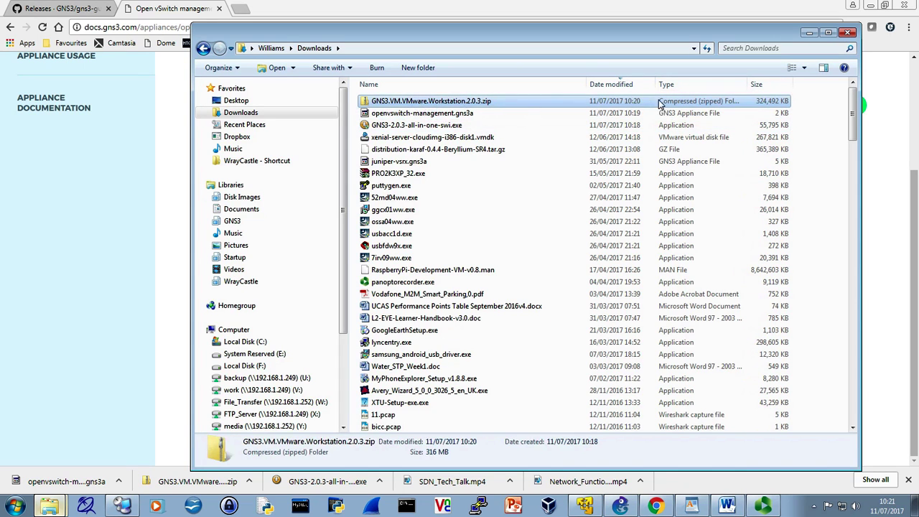
{"action": "right_click", "coordinate": [407, 106]}
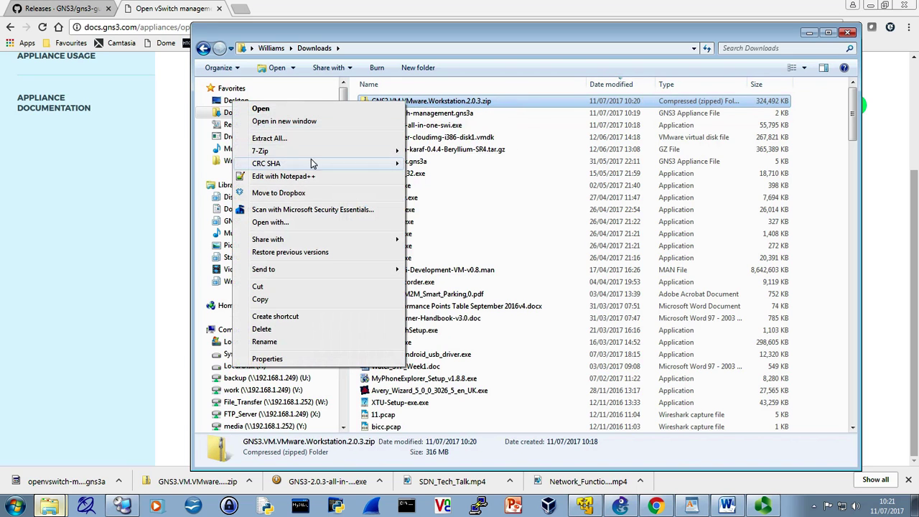
{"action": "left_click", "coordinate": [274, 138]}
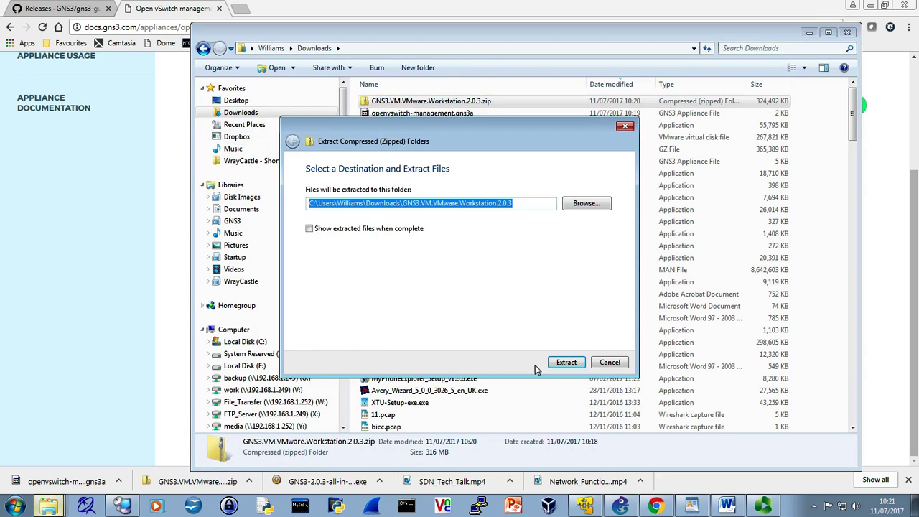
{"action": "left_click", "coordinate": [567, 362]}
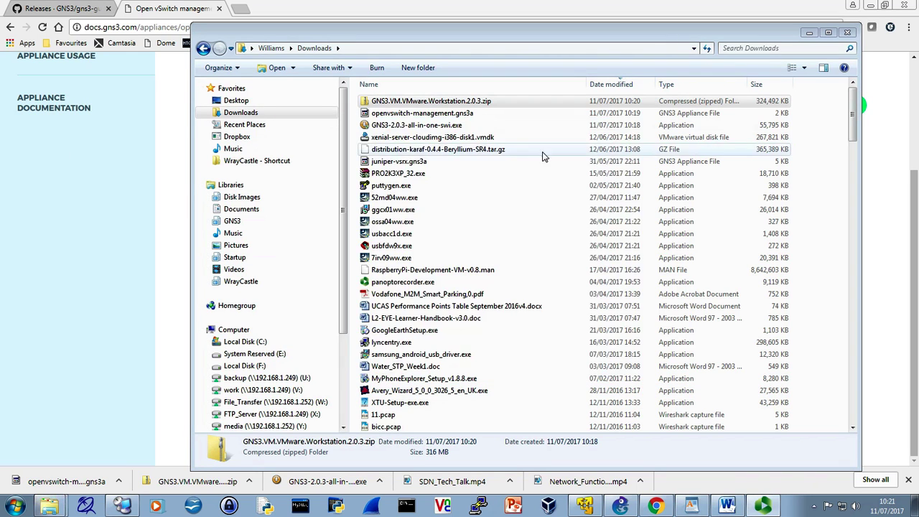
{"action": "left_click_drag", "start_coordinate": [853, 112], "coordinate": [865, 372]}
- Open the extracted folder showing GNS3 VM.ova and bring up VMware Workstation 12 Player
{"action": "left_click", "coordinate": [435, 165]}
{"action": "double_click", "coordinate": [432, 167]}
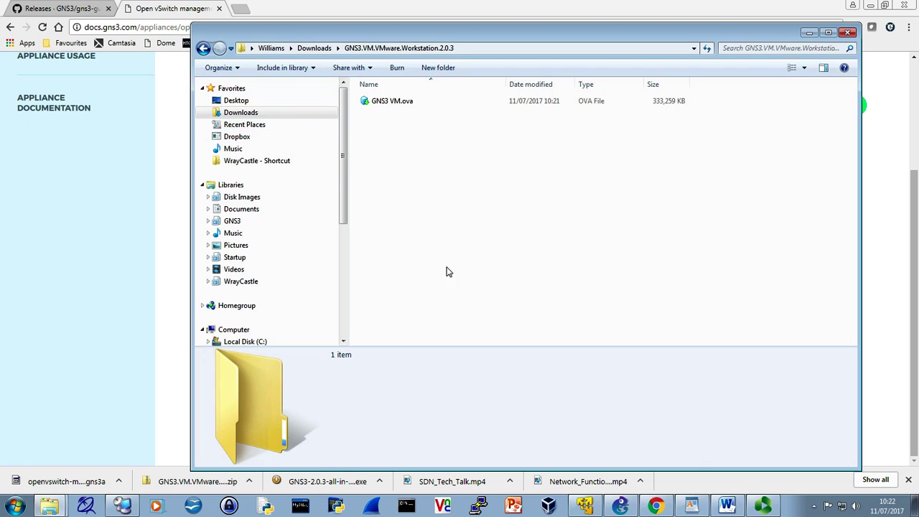
{"action": "left_click", "coordinate": [584, 505]}
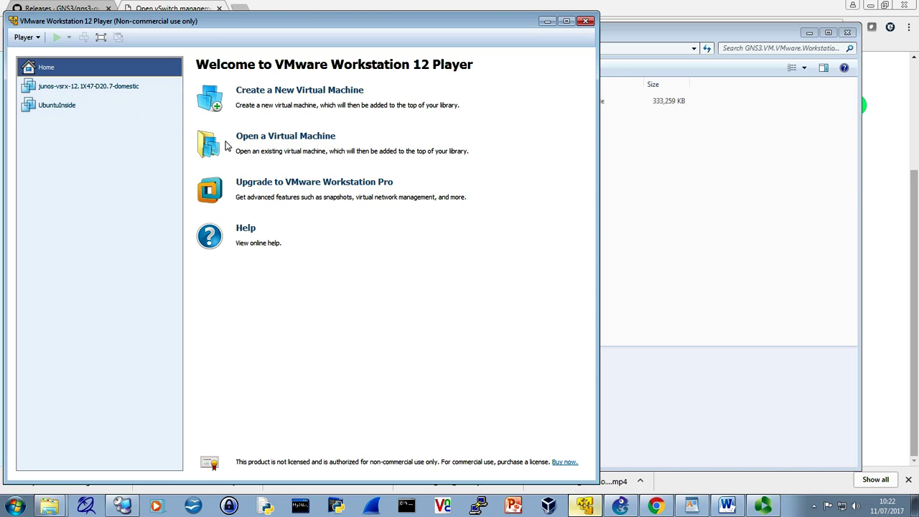
- Import GNS3 VM.ova from Downloads > GNS3.VM.VMware.Workstation.2.0.3 as the GNS3 VM
{"action": "left_click", "coordinate": [285, 139]}
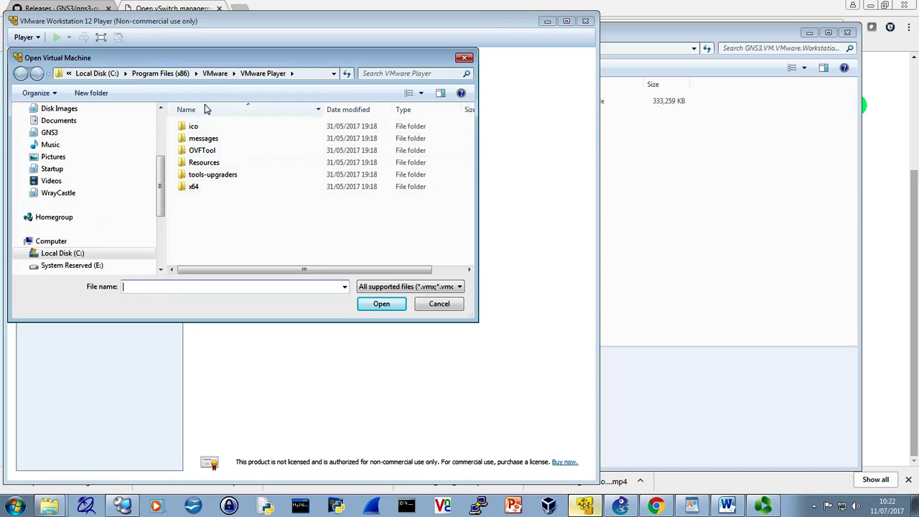
{"action": "left_click_drag", "start_coordinate": [158, 185], "coordinate": [160, 122]}
{"action": "left_click", "coordinate": [66, 139]}
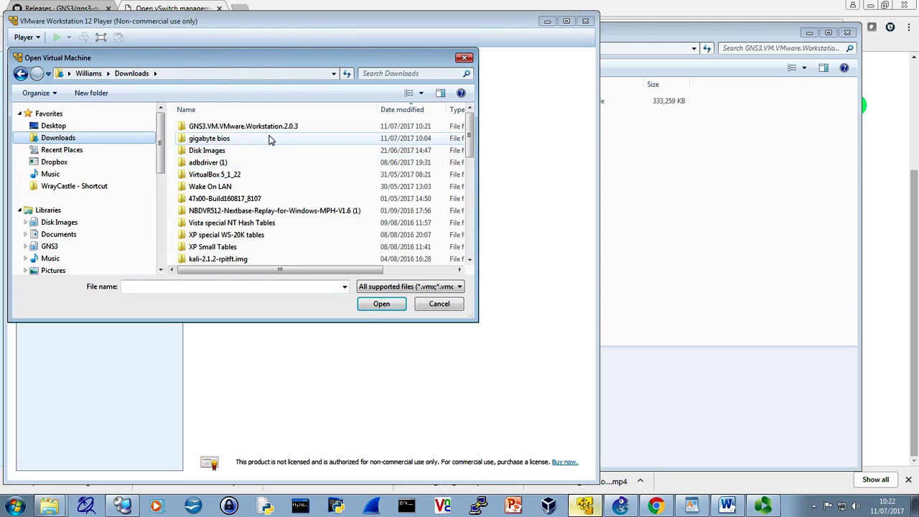
{"action": "left_click", "coordinate": [209, 129]}
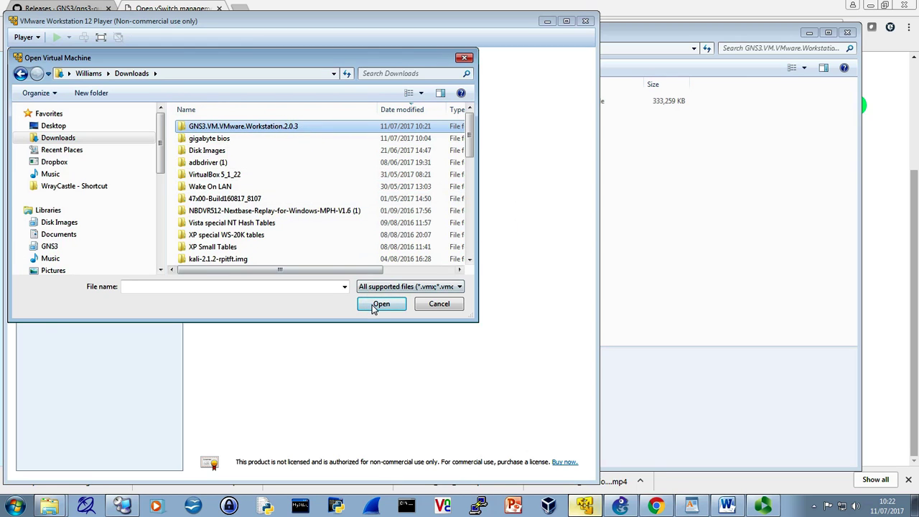
{"action": "left_click", "coordinate": [380, 305]}
{"action": "left_click", "coordinate": [208, 134]}
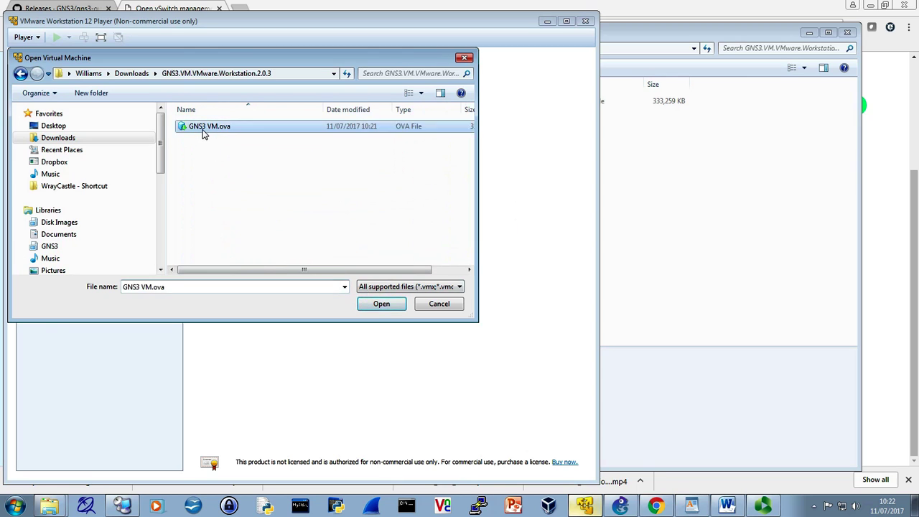
{"action": "left_click", "coordinate": [378, 303]}
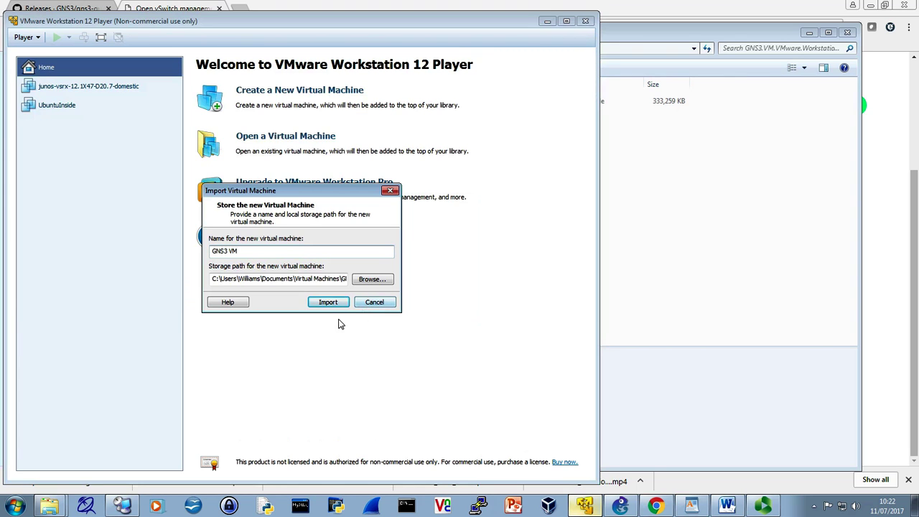
{"action": "left_click", "coordinate": [331, 302]}
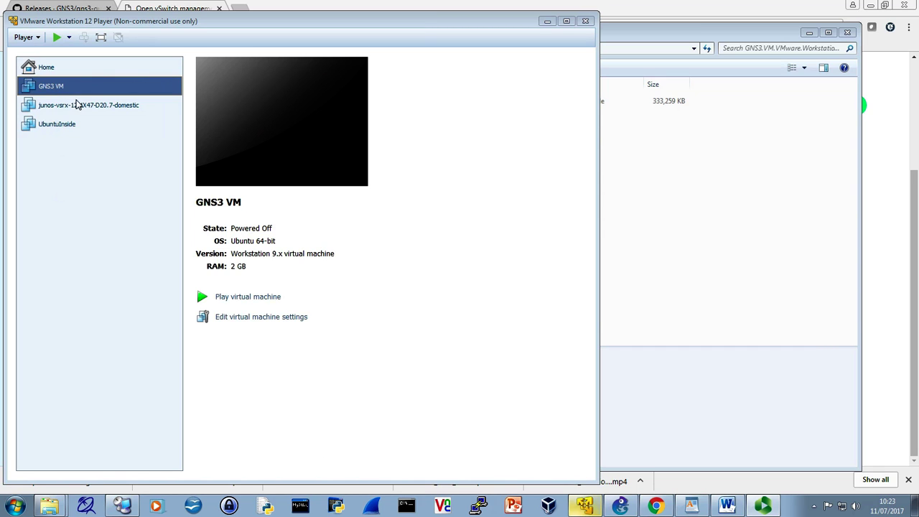
{"action": "right_click", "coordinate": [54, 89]}
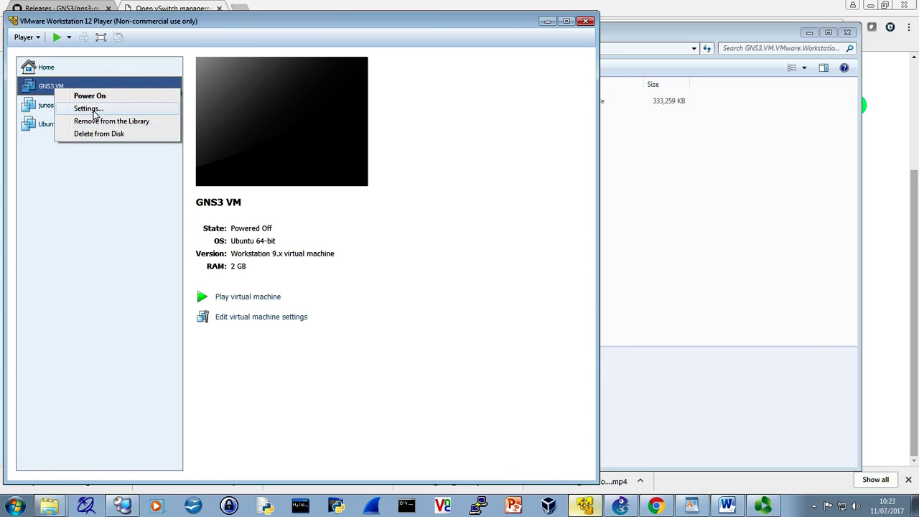
{"action": "left_click", "coordinate": [95, 110]}
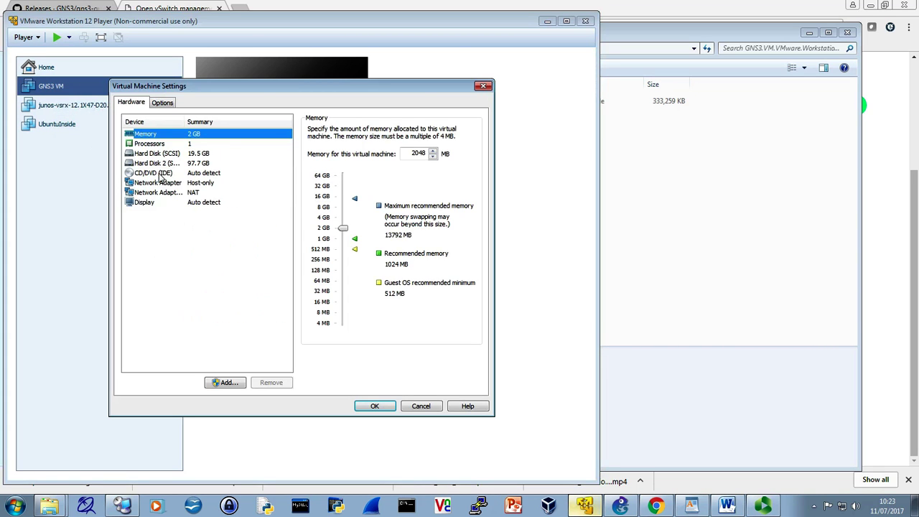
{"action": "left_click", "coordinate": [155, 184]}
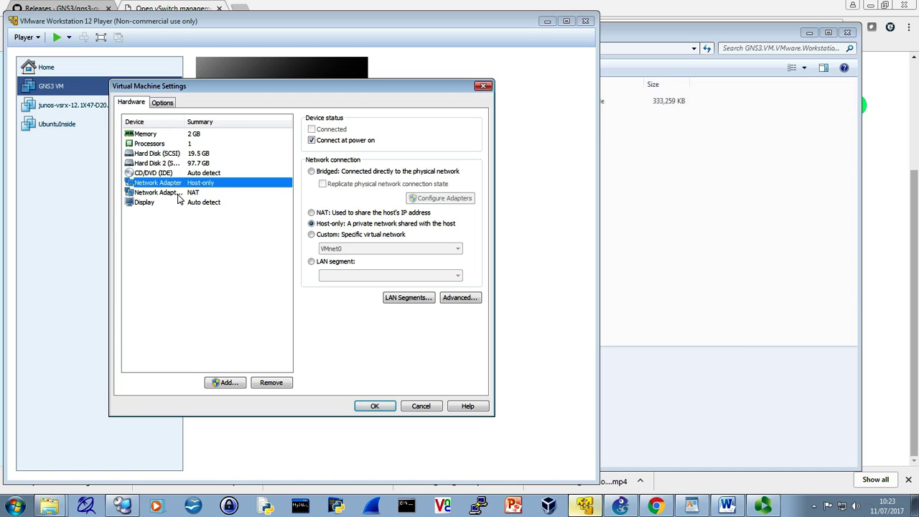
{"action": "left_click", "coordinate": [161, 194]}
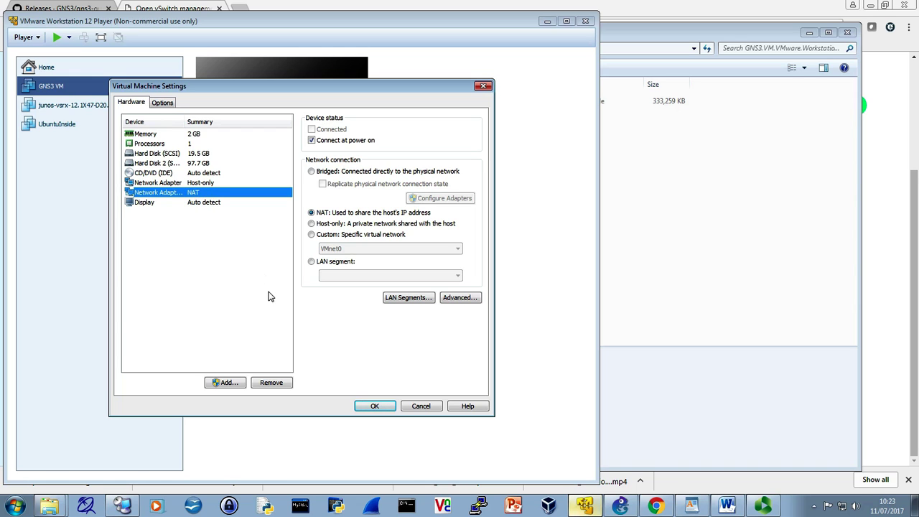
{"action": "left_click", "coordinate": [375, 406]}
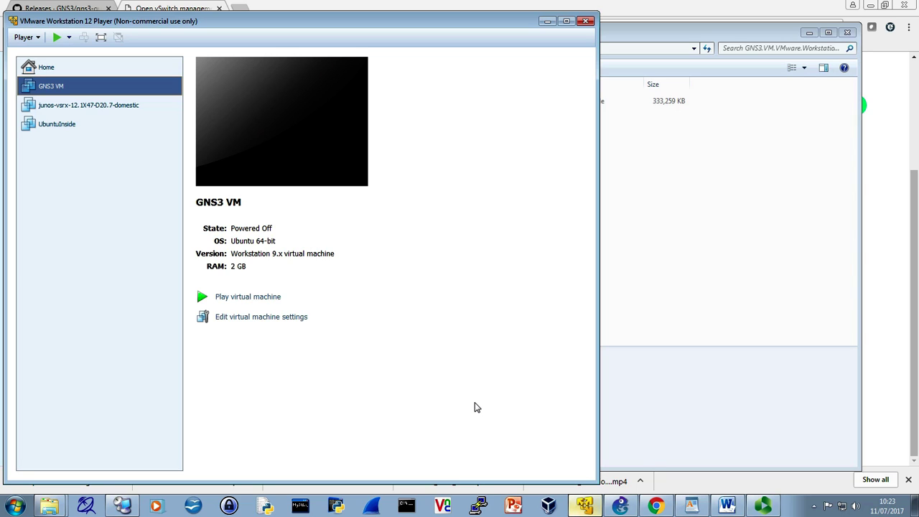
- Launch GNS3-2.0.3-all-in-one-swi.exe from Downloads, allowing it and dismissing the 'GNS3 is running' warning
{"action": "left_click", "coordinate": [49, 505]}
{"action": "left_click", "coordinate": [40, 479]}
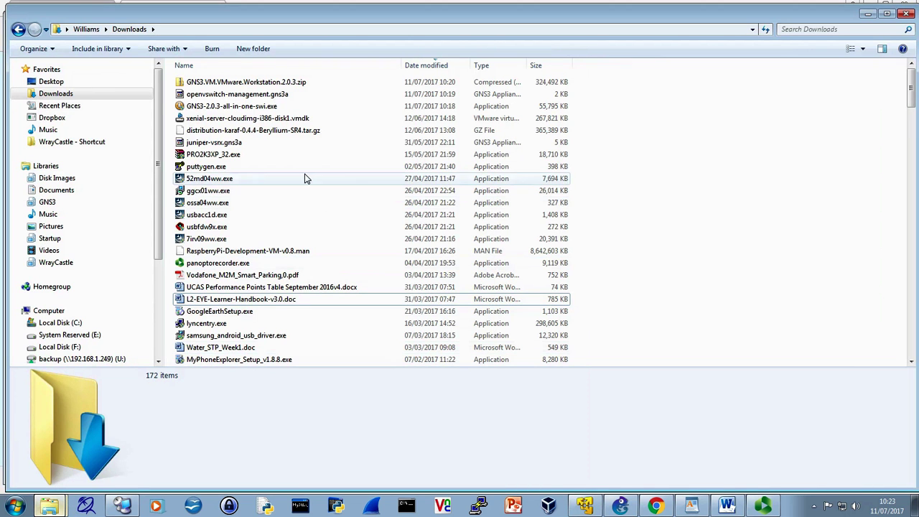
{"action": "left_click", "coordinate": [264, 108]}
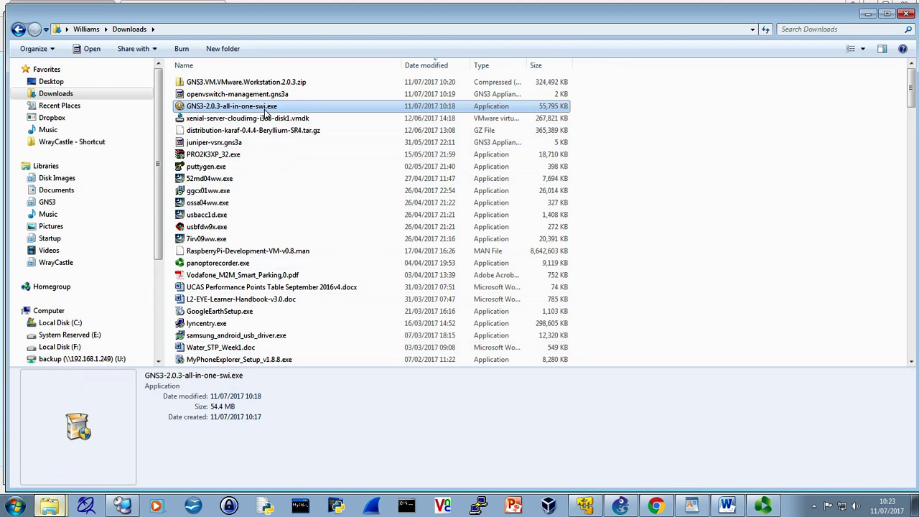
{"action": "double_click", "coordinate": [225, 108]}
{"action": "left_click", "coordinate": [506, 282]}
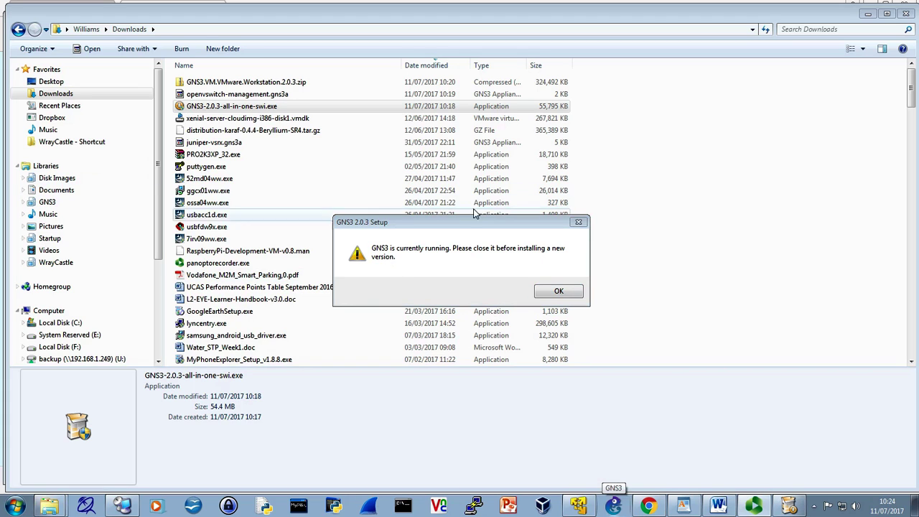
{"action": "left_click", "coordinate": [557, 292]}
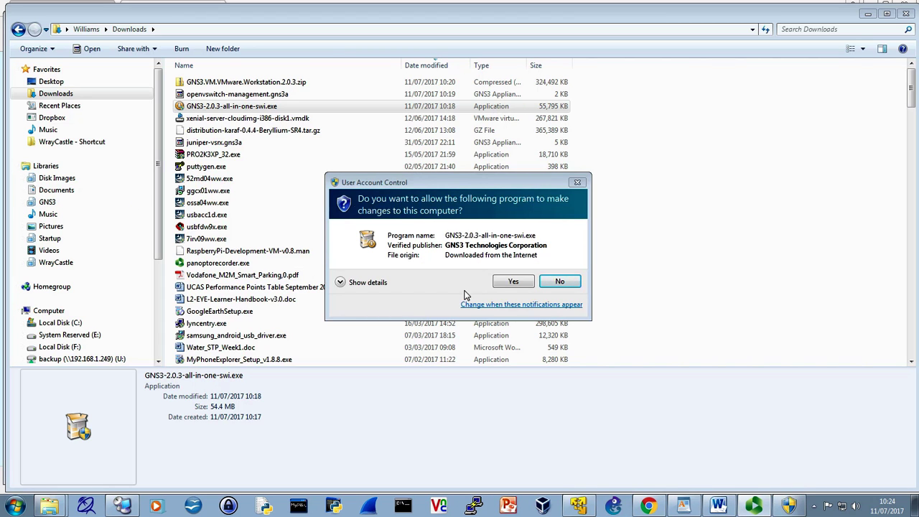
- Allow the relaunched installer, accept the GPL licence and keep the GNS3 Start Menu folder
{"action": "left_click", "coordinate": [513, 282]}
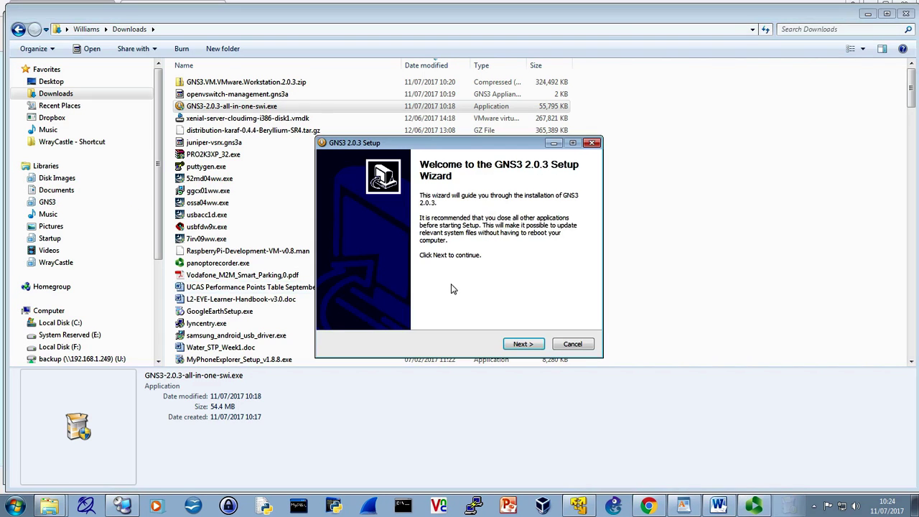
{"action": "left_click", "coordinate": [523, 343]}
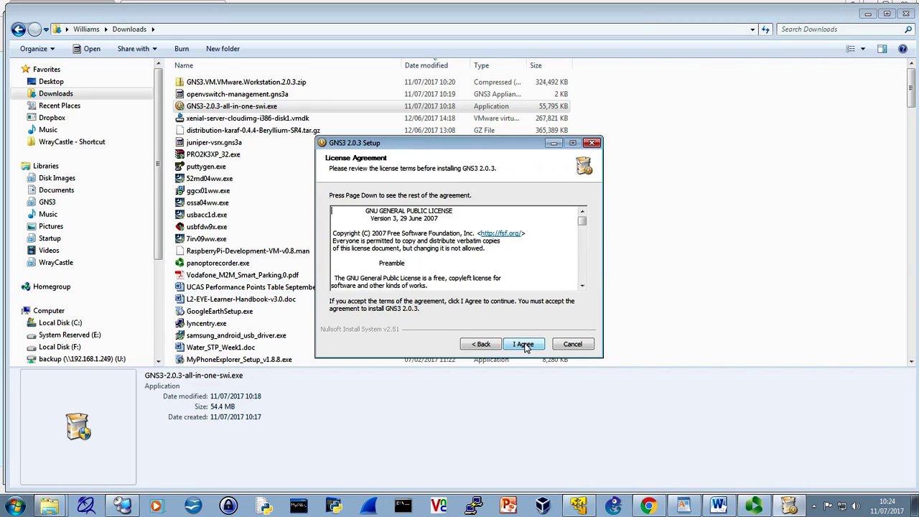
{"action": "left_click", "coordinate": [523, 345]}
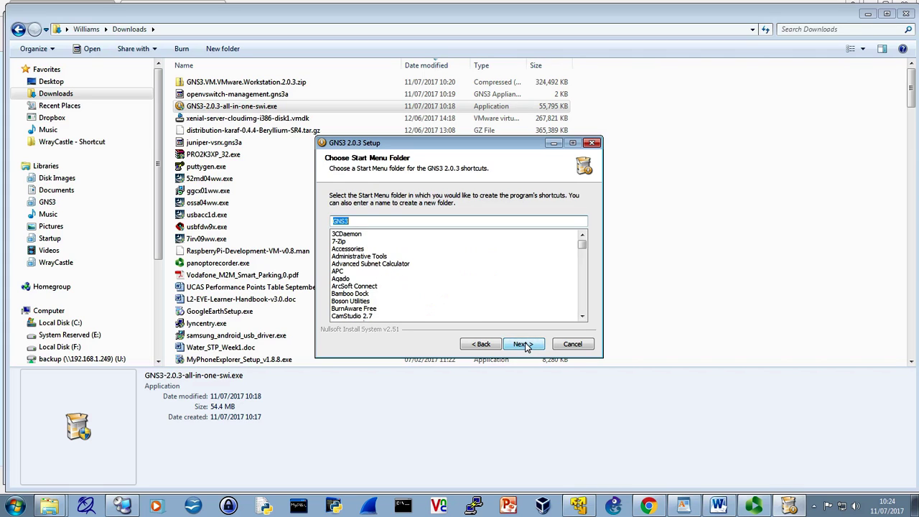
{"action": "left_click", "coordinate": [524, 344]}
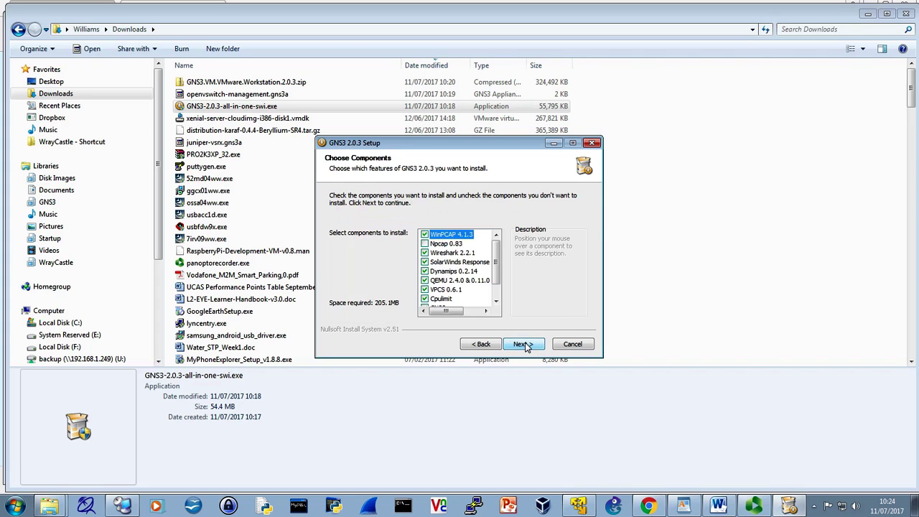
- Deselect WinPCAP 4.1.3, Wireshark 2.2.1 and SolarWinds Response, then install to the default folder
{"action": "left_click", "coordinate": [424, 236]}
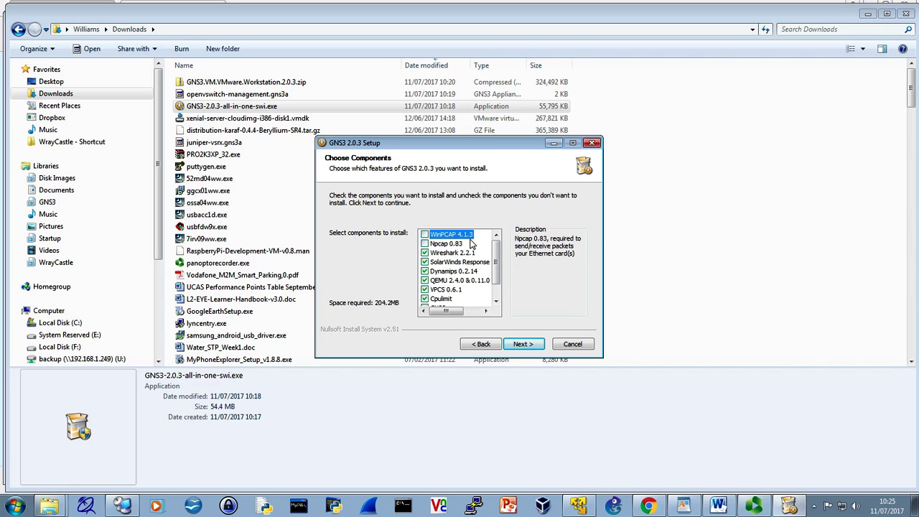
{"action": "left_click", "coordinate": [425, 253]}
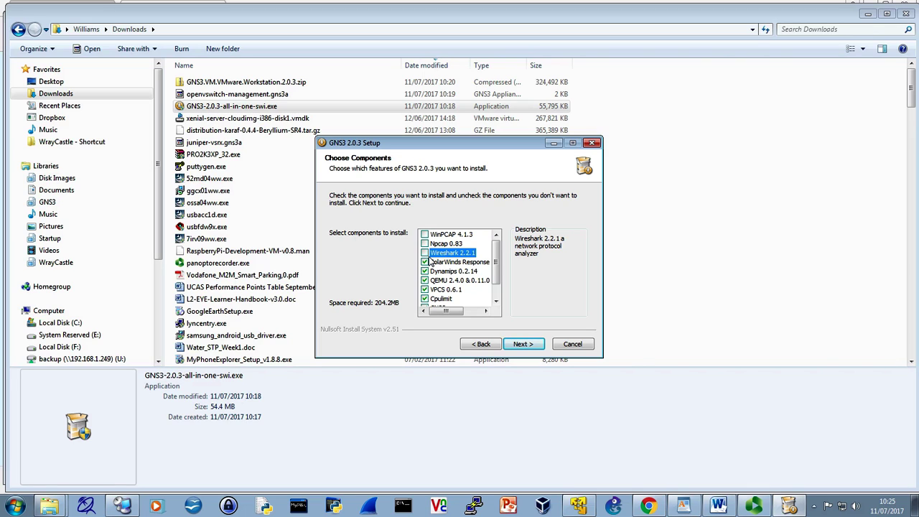
{"action": "left_click", "coordinate": [425, 262]}
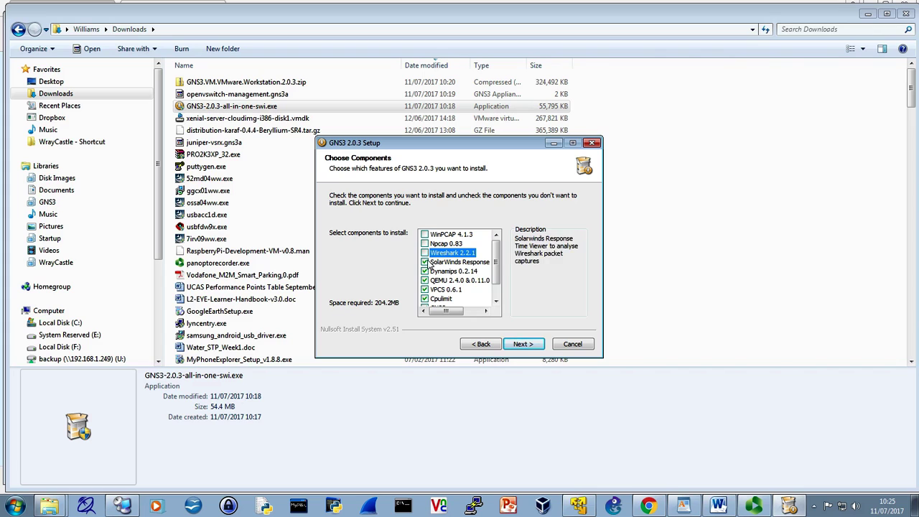
{"action": "mouse_move", "coordinate": [497, 264]}
{"action": "left_mouse_down"}
{"action": "mouse_move", "coordinate": [498, 281]}
{"action": "mouse_move", "coordinate": [499, 263]}
{"action": "left_mouse_up"}
{"action": "left_click", "coordinate": [523, 343]}
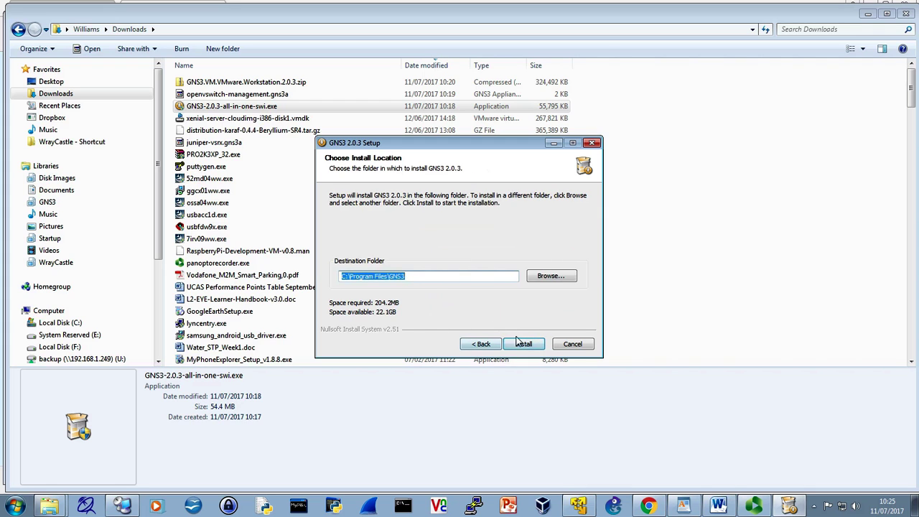
{"action": "left_click", "coordinate": [523, 344]}
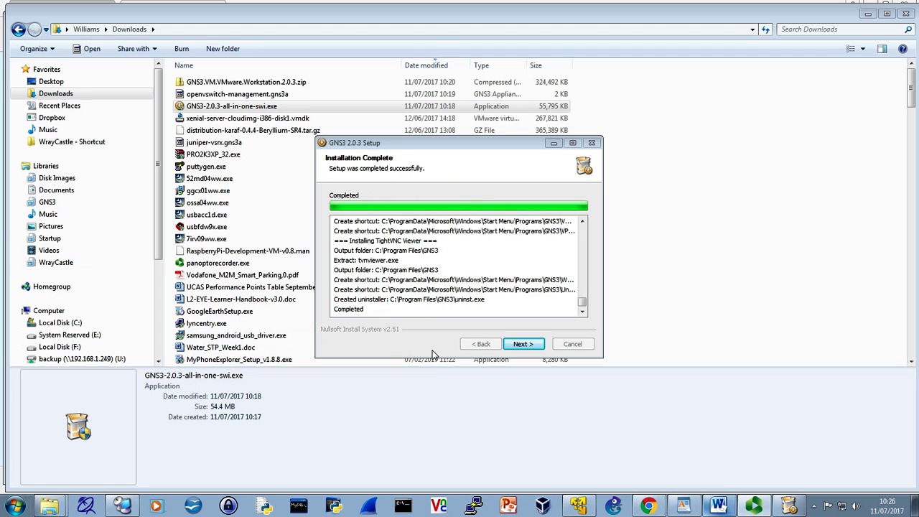
- Decline the SolarWinds integration guide and continue to the final setup page
{"action": "left_click", "coordinate": [519, 346]}
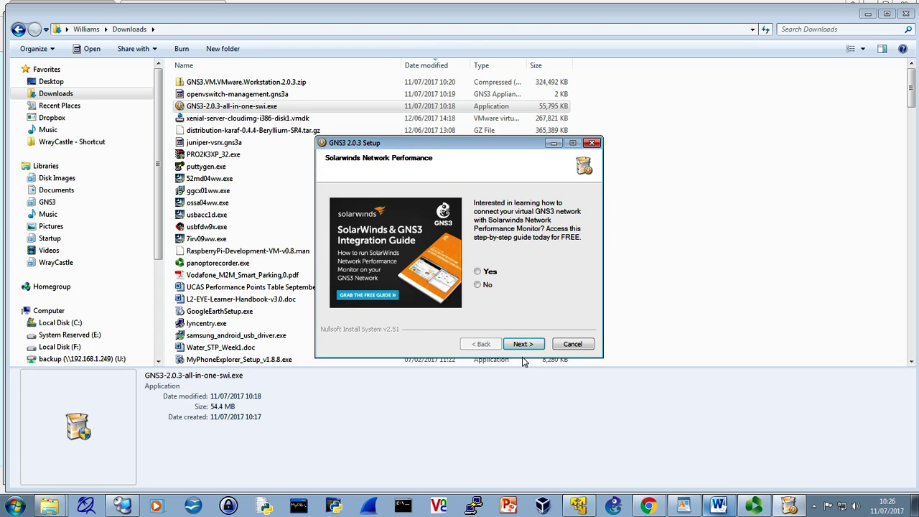
{"action": "left_click", "coordinate": [477, 285]}
{"action": "left_click", "coordinate": [524, 345]}
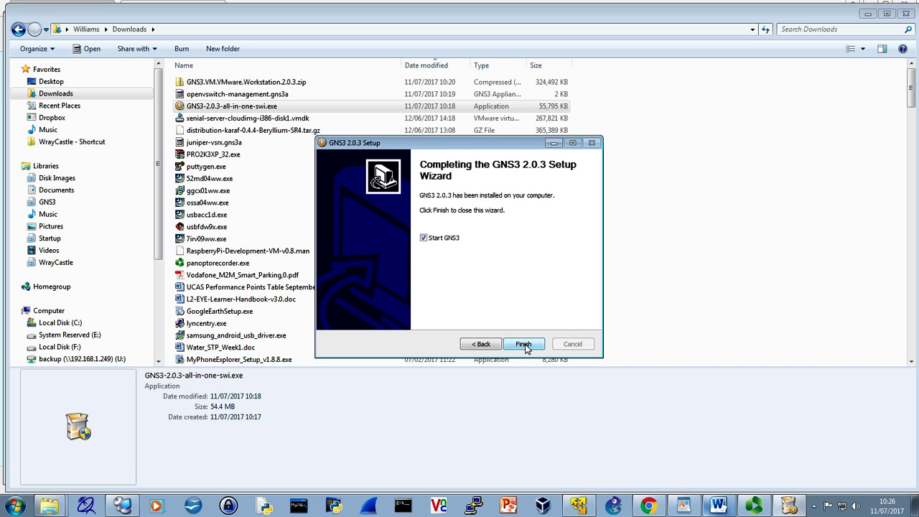
- Finish the installer and dismiss the R6034 Visual C++ runtime error raised by gns3.exe
{"action": "left_click", "coordinate": [523, 344]}
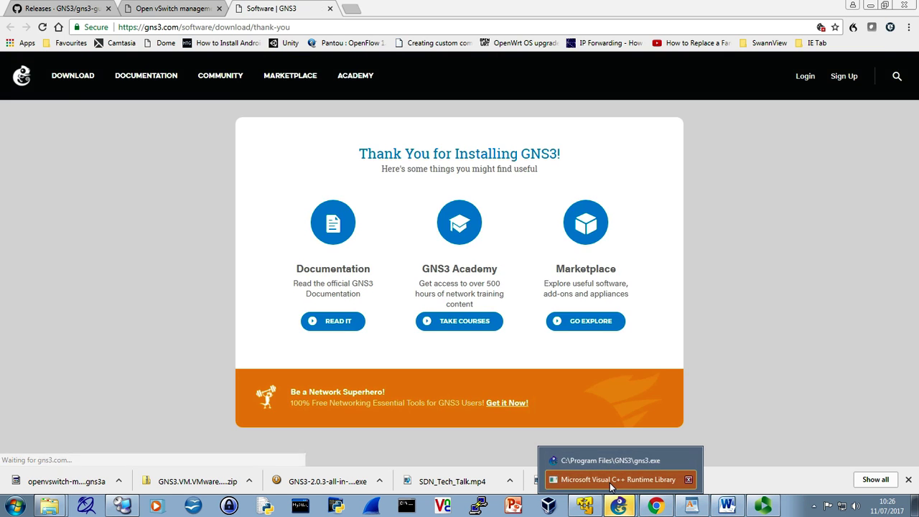
{"action": "left_click", "coordinate": [612, 484]}
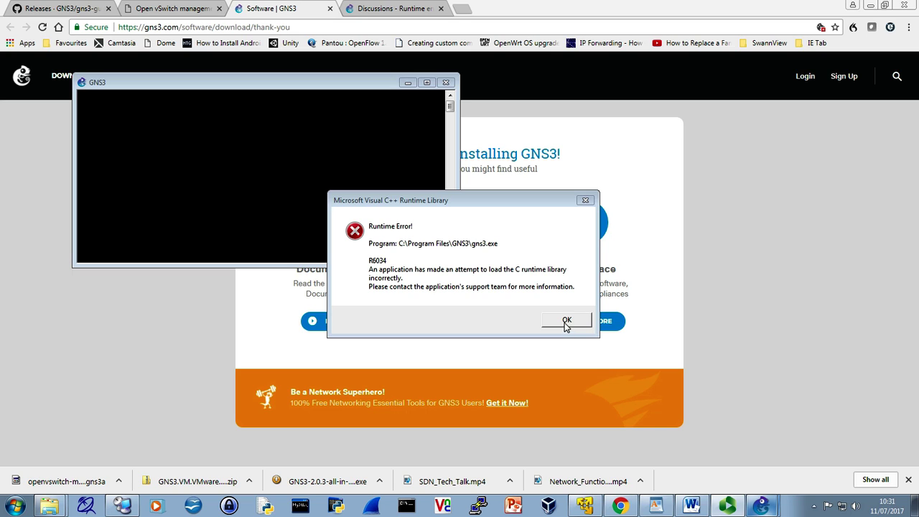
{"action": "left_click", "coordinate": [567, 320]}
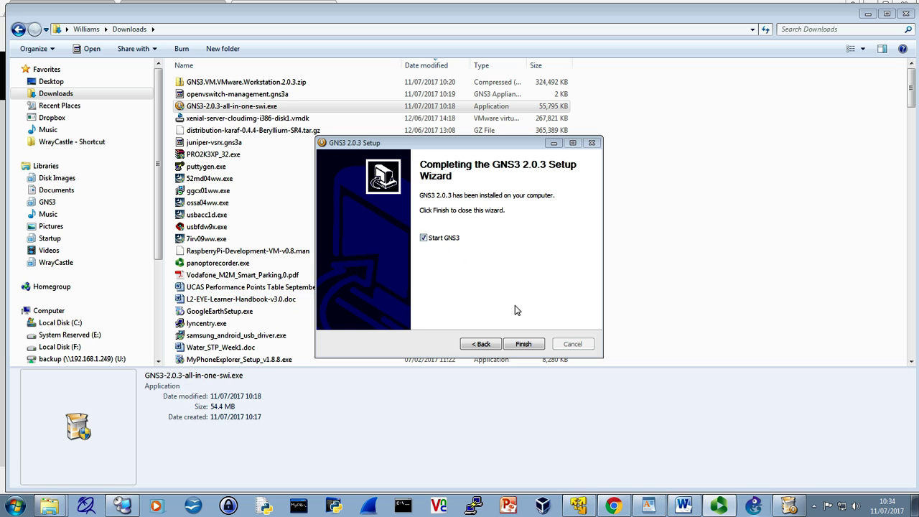
- Launch GNS3 from the installer, cancel its Setup Wizard, and close GNS3 again
{"action": "left_click", "coordinate": [523, 343]}
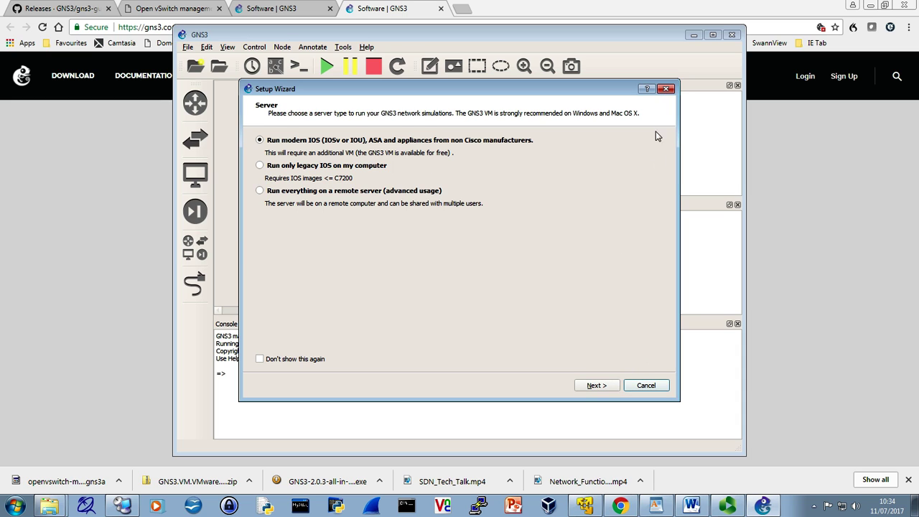
{"action": "left_click", "coordinate": [646, 386]}
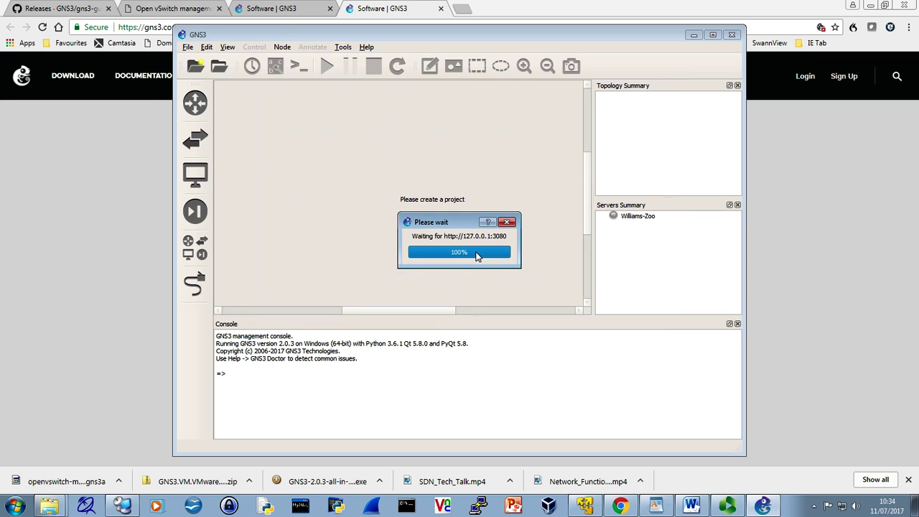
{"action": "left_click", "coordinate": [731, 36]}
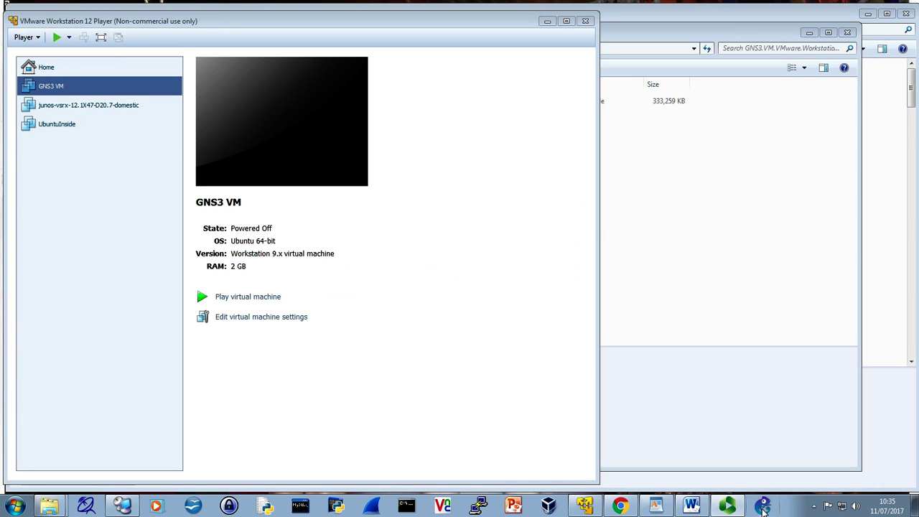
- Relaunch GNS3 with User Account Control approval and dismiss the server-type Setup Wizard
{"action": "left_click", "coordinate": [763, 506]}
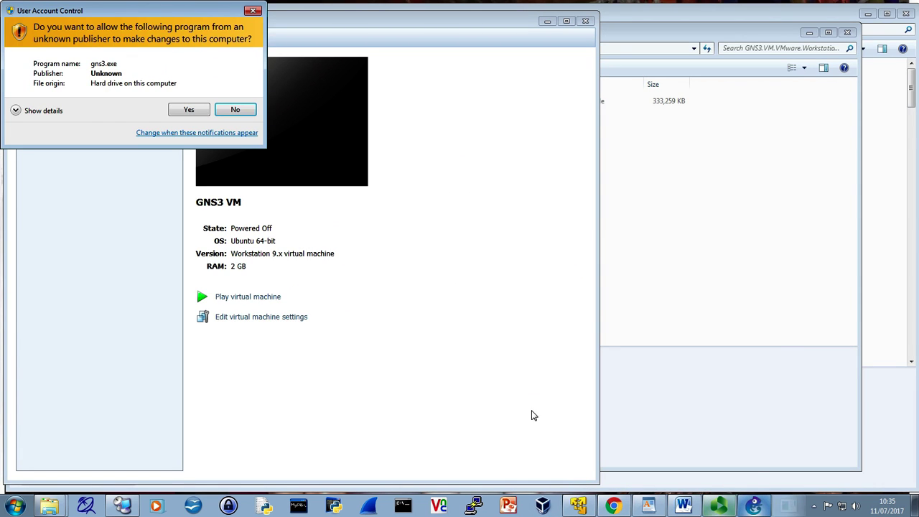
{"action": "left_click", "coordinate": [189, 110]}
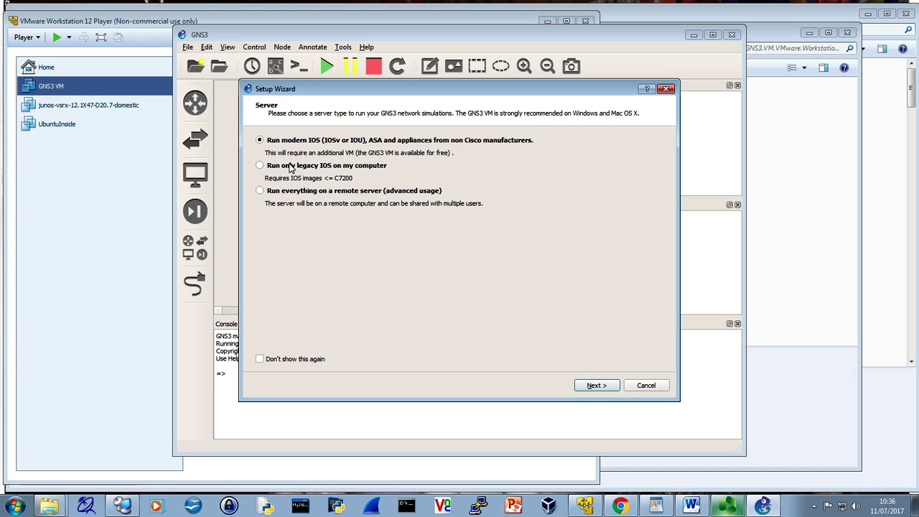
{"action": "left_click", "coordinate": [636, 388]}
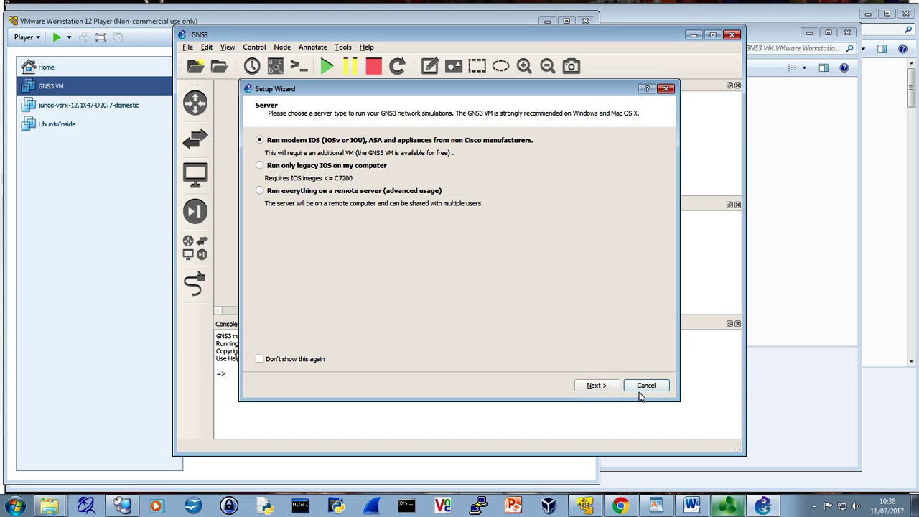
- Cancel the Setup Wizard, widen the GNS3 window, and list all available devices
{"action": "left_click", "coordinate": [640, 391]}
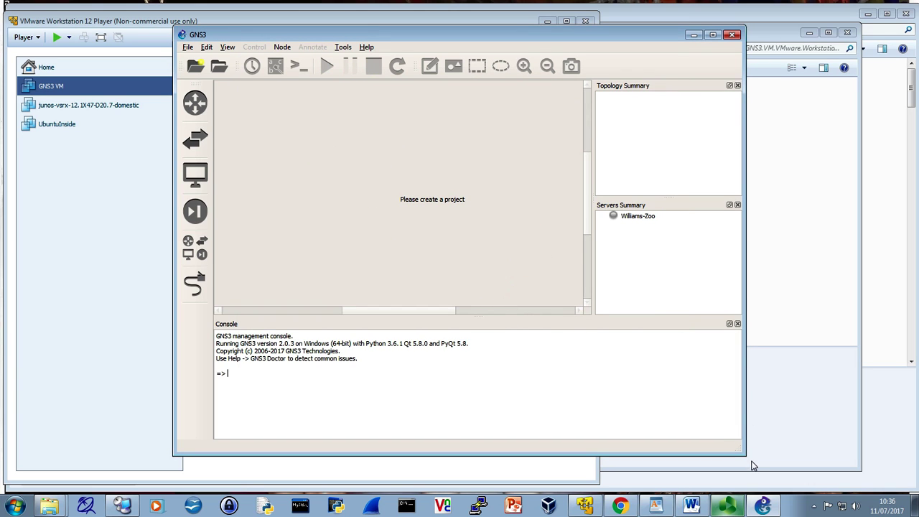
{"action": "left_click_drag", "start_coordinate": [750, 459], "coordinate": [795, 455]}
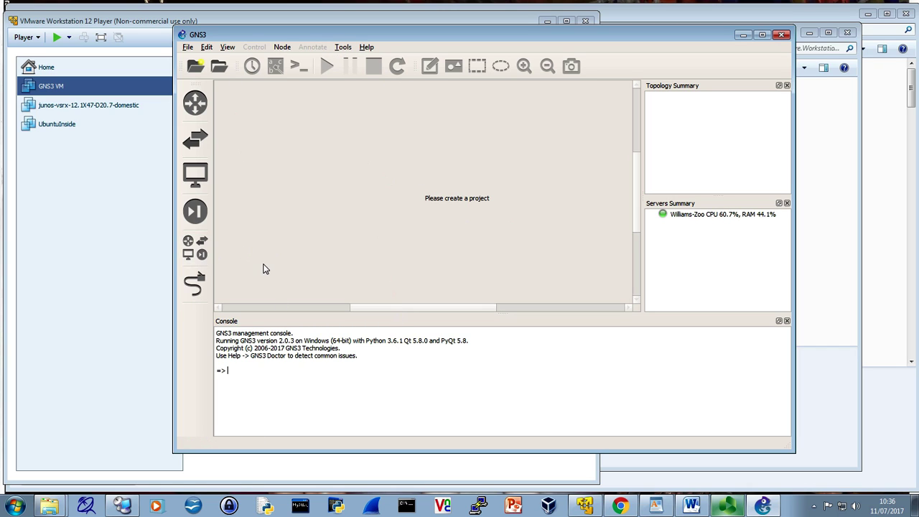
{"action": "left_click", "coordinate": [204, 253]}
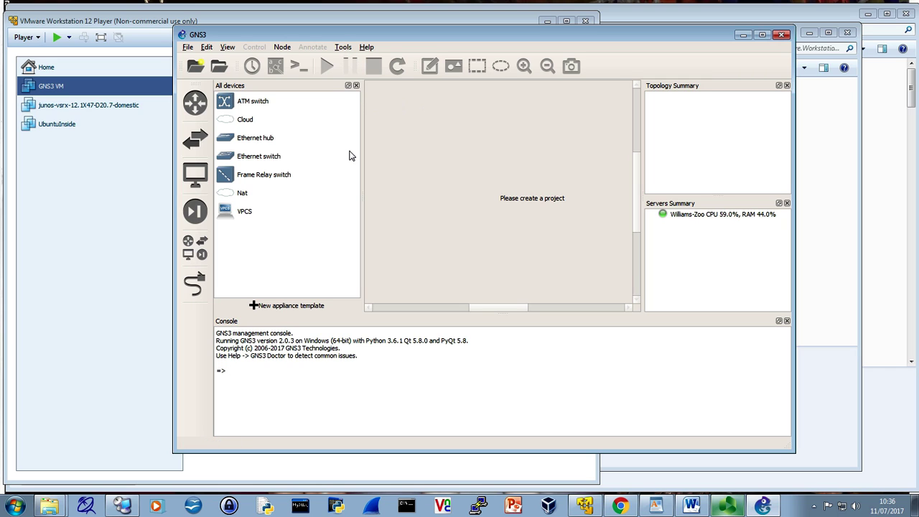
{"action": "left_click", "coordinate": [365, 47]}
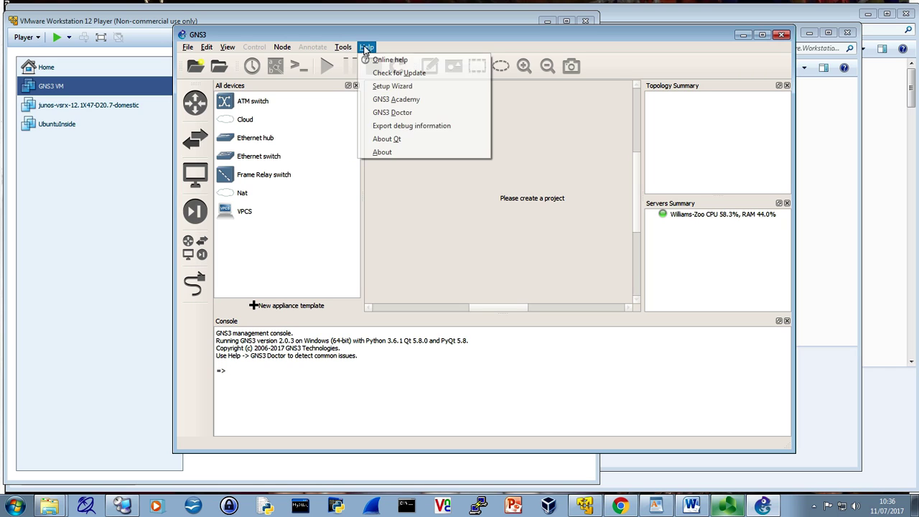
- Rerun the Setup Wizard with 'Don't show this again' ticked and the local server settings kept
{"action": "left_click", "coordinate": [406, 88]}
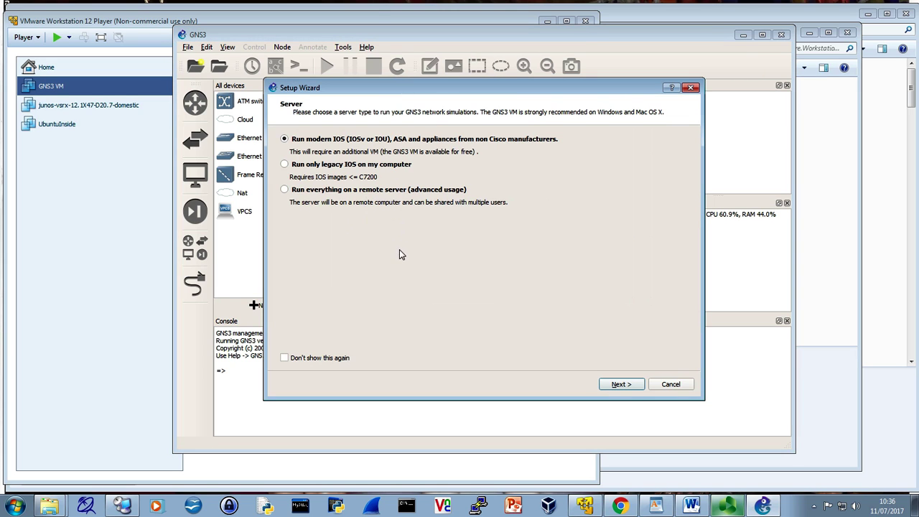
{"action": "left_click", "coordinate": [284, 358]}
{"action": "left_click", "coordinate": [635, 386]}
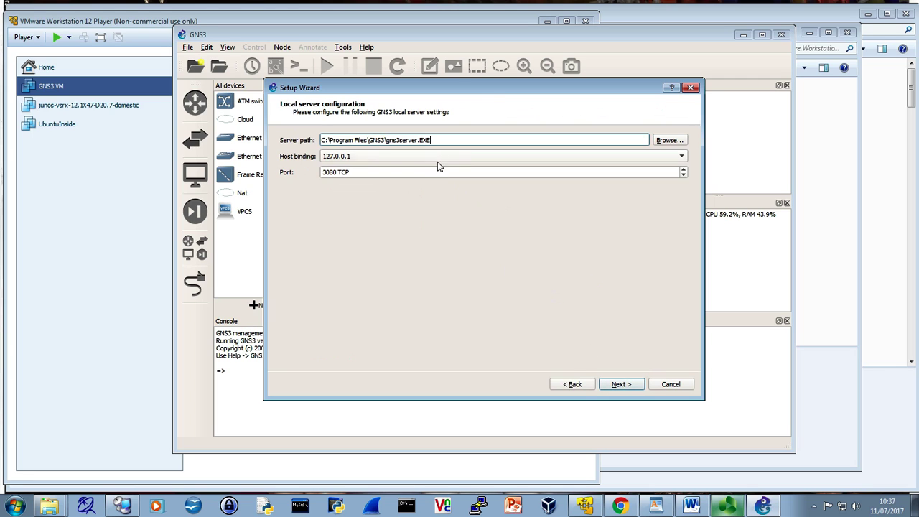
{"action": "left_click", "coordinate": [624, 386]}
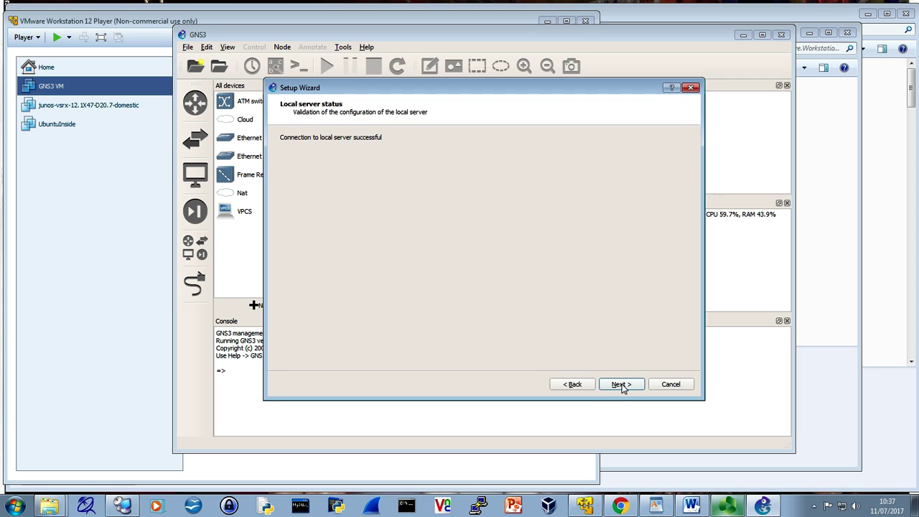
{"action": "left_click", "coordinate": [621, 385]}
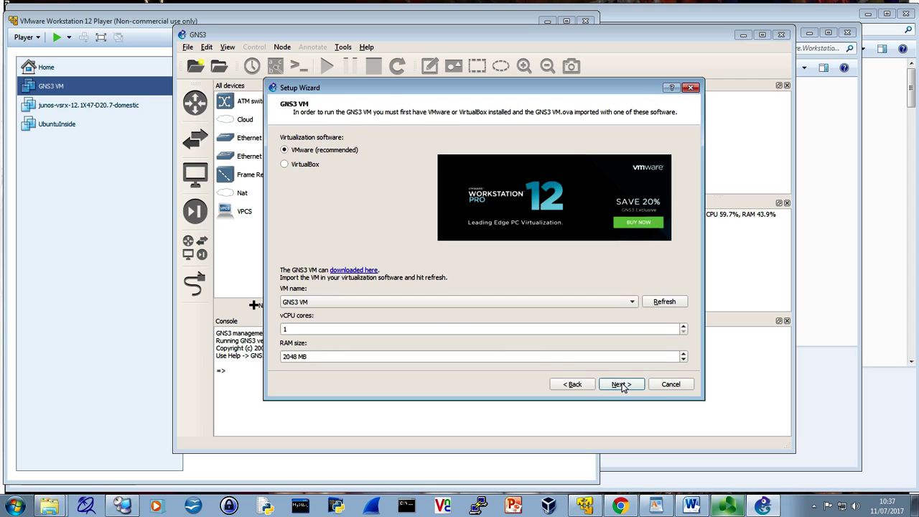
- Set the GNS3 VM to VMware with GNS3 VM selected and 1 vCPU core
{"action": "left_click", "coordinate": [285, 165]}
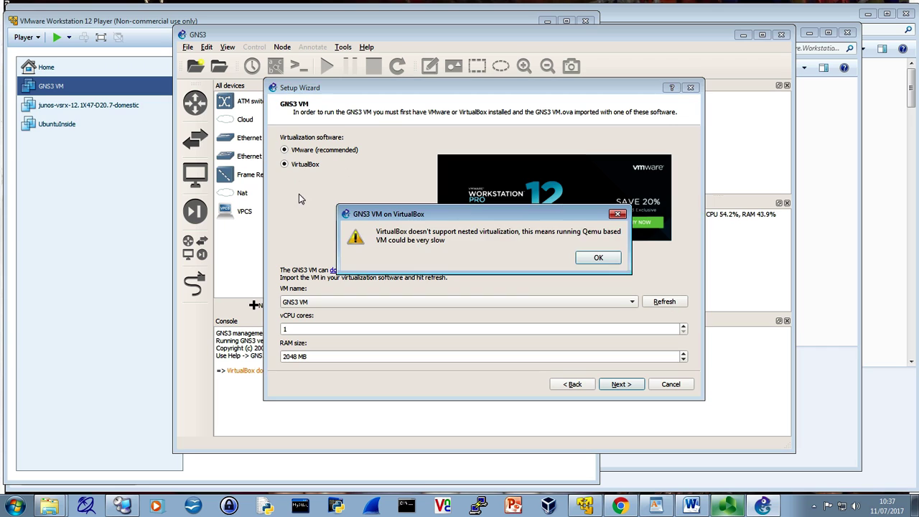
{"action": "left_click", "coordinate": [599, 258]}
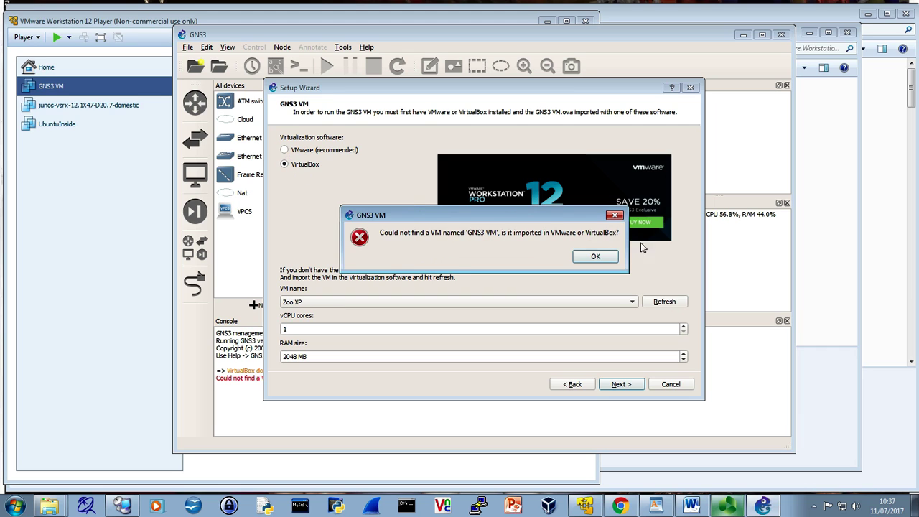
{"action": "left_click", "coordinate": [609, 257]}
{"action": "left_click", "coordinate": [286, 149]}
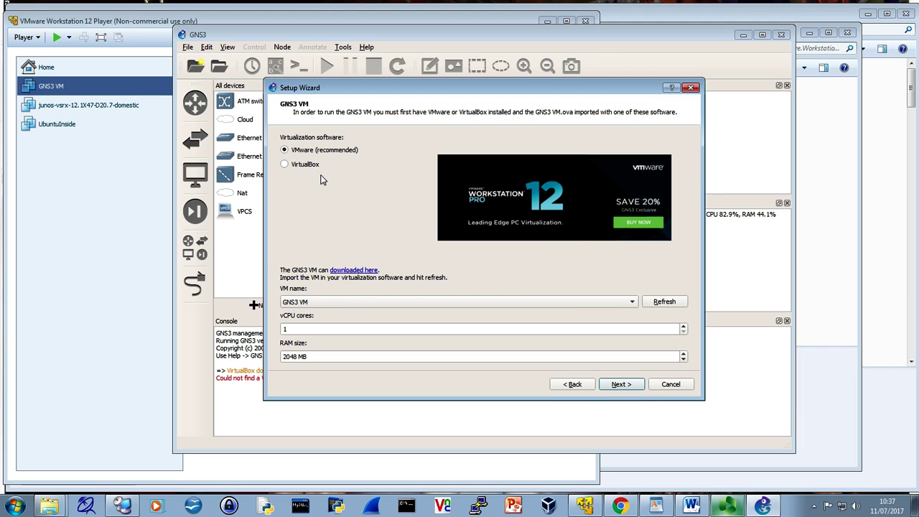
{"action": "left_click", "coordinate": [664, 302]}
{"action": "left_click", "coordinate": [631, 302]}
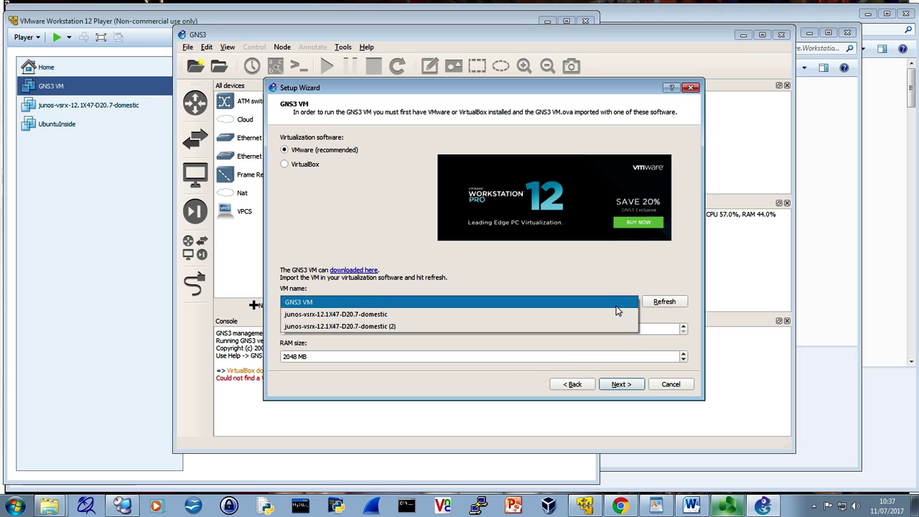
{"action": "left_click", "coordinate": [594, 302]}
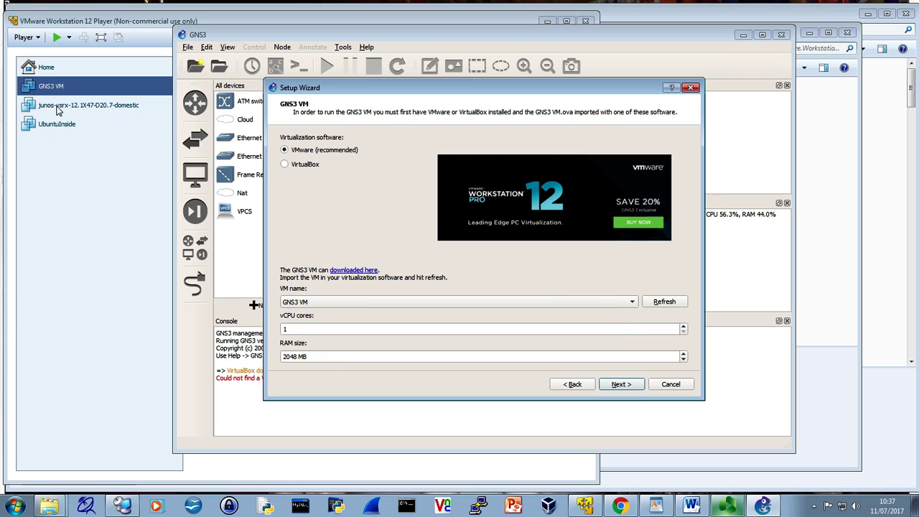
{"action": "double_click", "coordinate": [288, 330]}
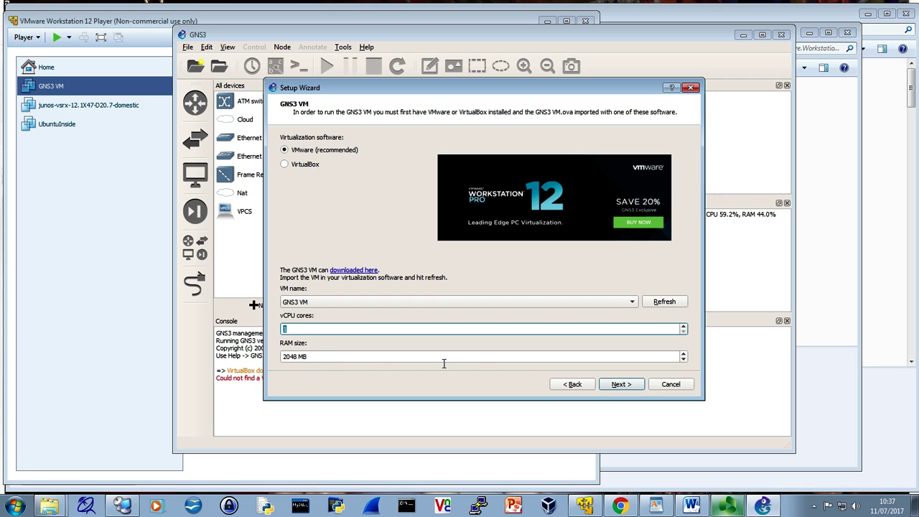
- Accept the GNS3 VM settings and dismiss the VM in-use ownership error
{"action": "left_click", "coordinate": [621, 384]}
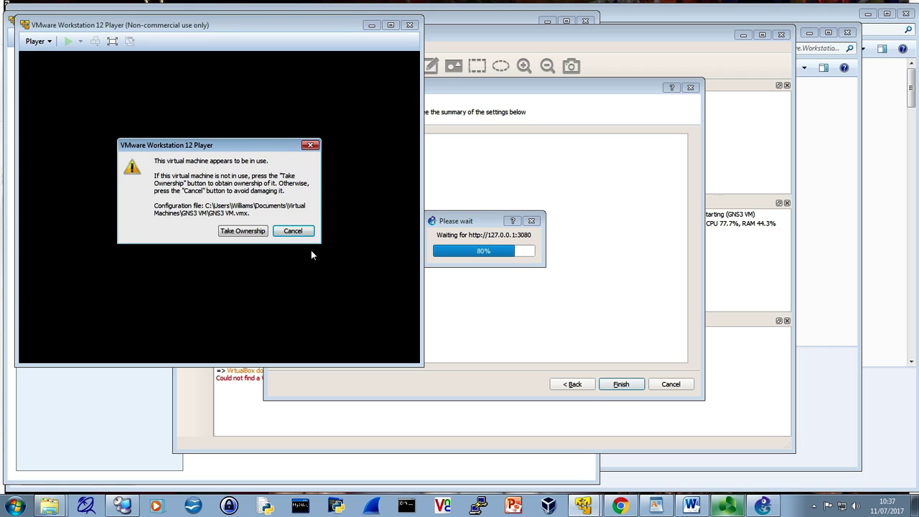
{"action": "left_click", "coordinate": [243, 231]}
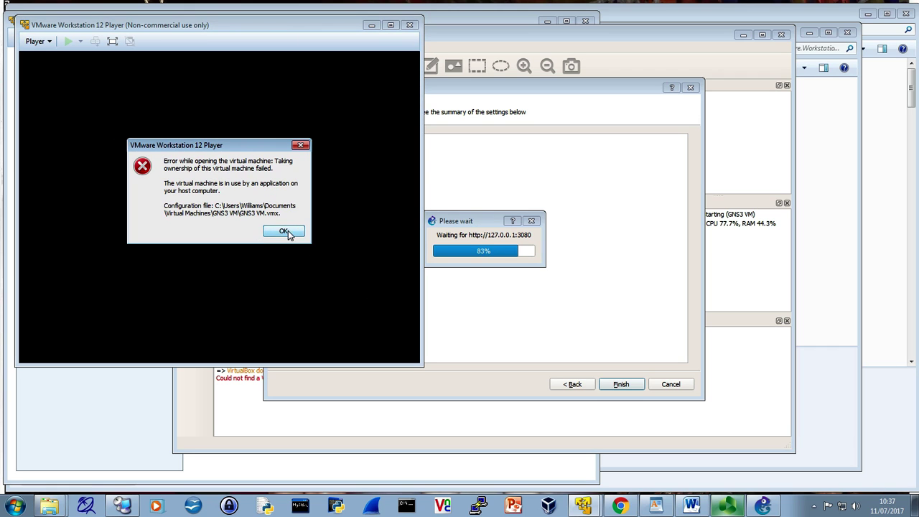
{"action": "key", "text": "Return"}
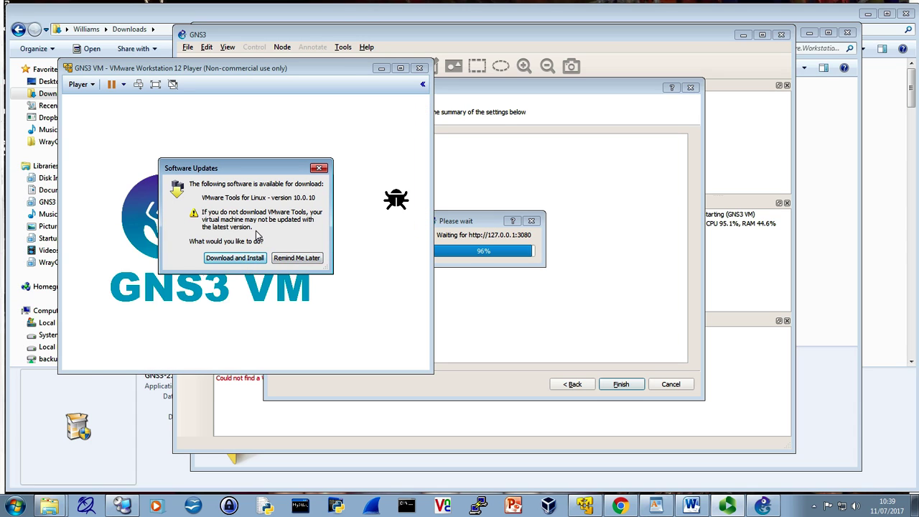
- Postpone the VMware Tools update and accept the GNS3 VM information screen
{"action": "left_click", "coordinate": [301, 262]}
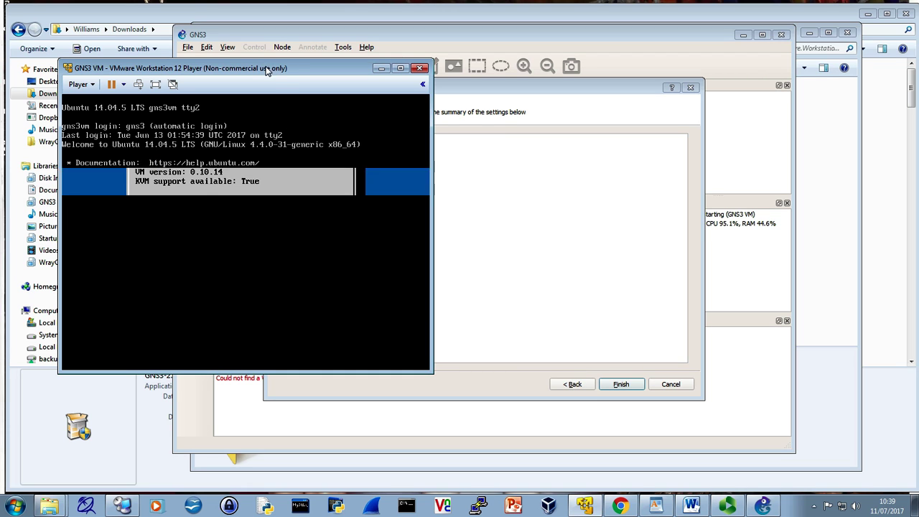
{"action": "left_click_drag", "start_coordinate": [265, 71], "coordinate": [254, 81]}
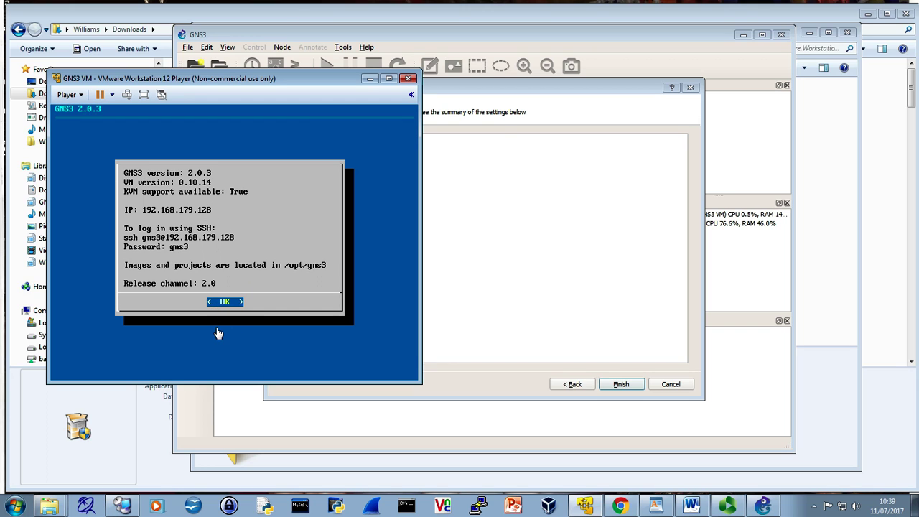
{"action": "left_click", "coordinate": [280, 305]}
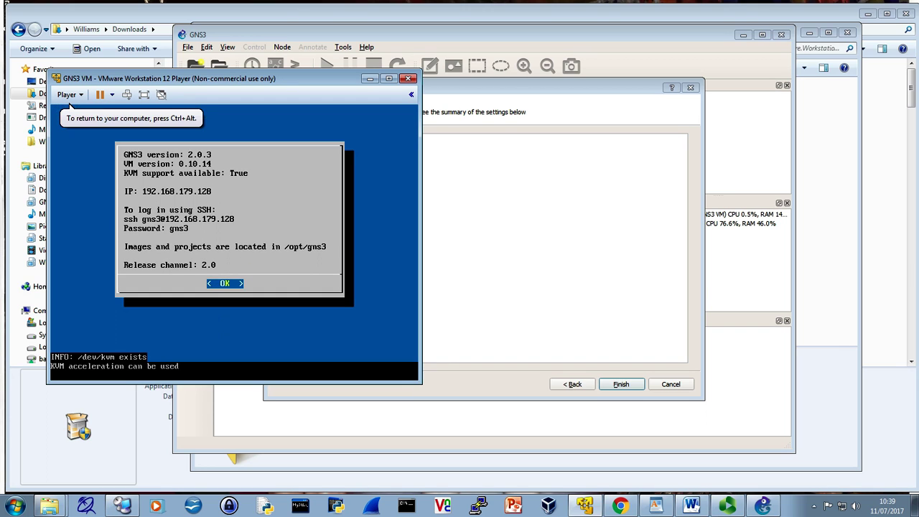
{"action": "key", "text": "Return"}
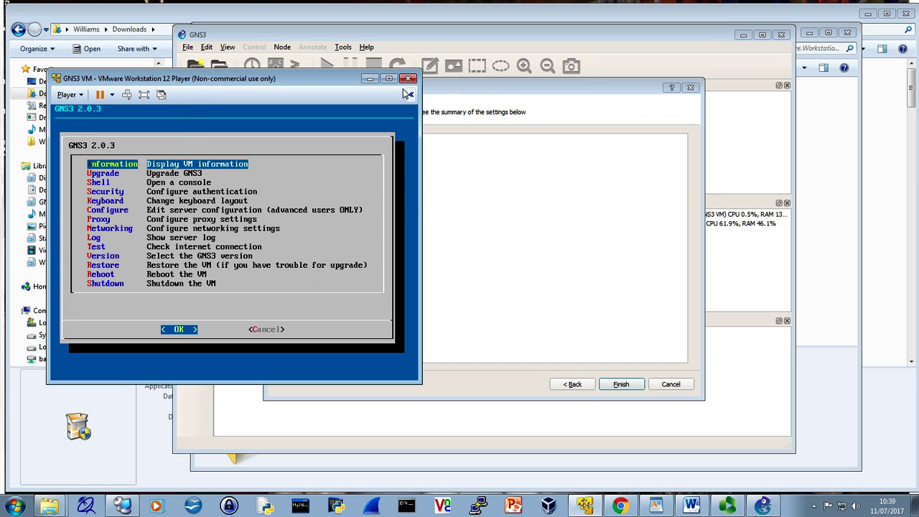
{"action": "left_click", "coordinate": [481, 88]}
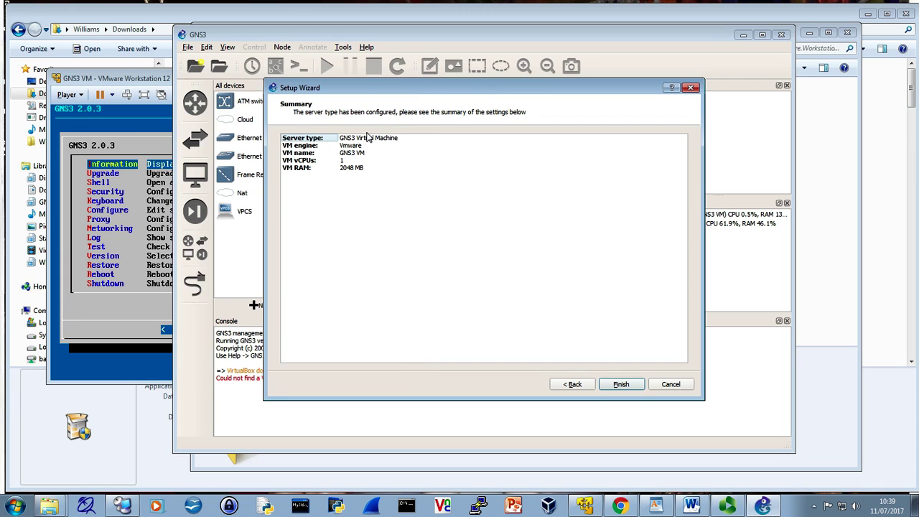
- Finish the GNS3 VM setup and import the openvswitch-management.gns3a appliance template
{"action": "left_click", "coordinate": [619, 384]}
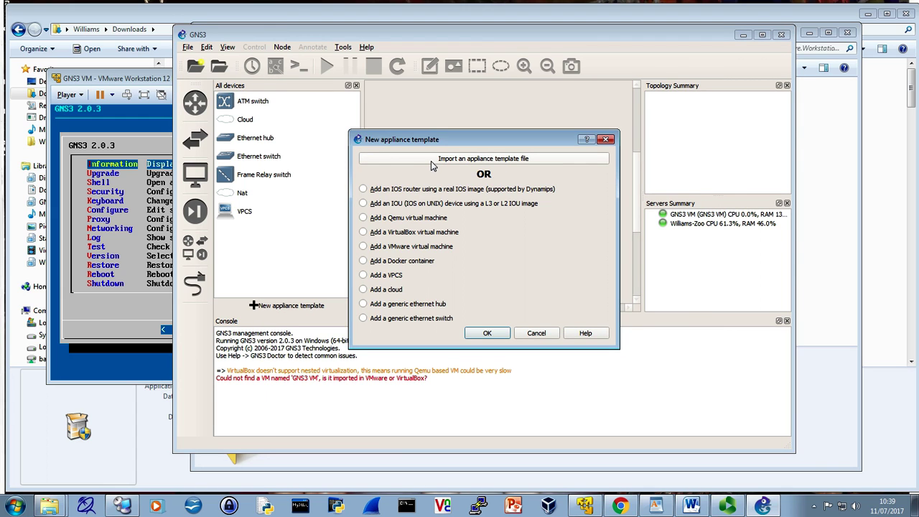
{"action": "left_click", "coordinate": [518, 161]}
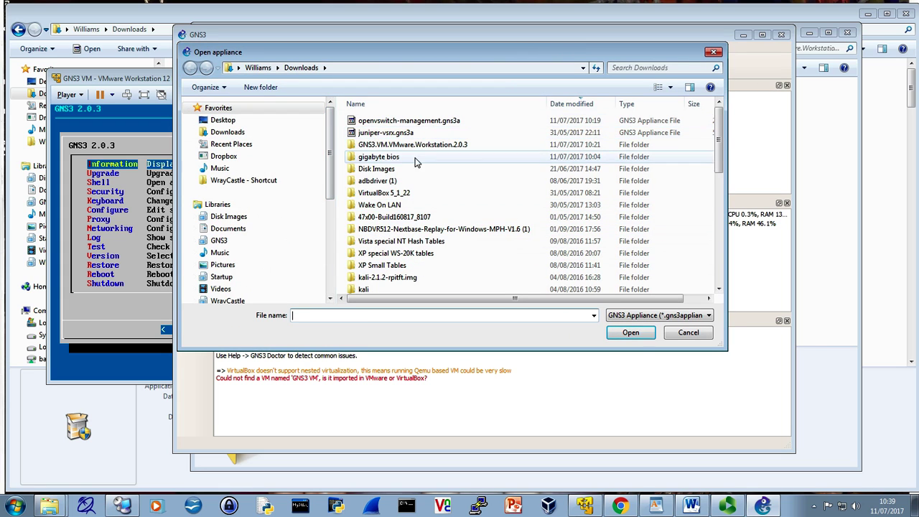
{"action": "left_click", "coordinate": [434, 124]}
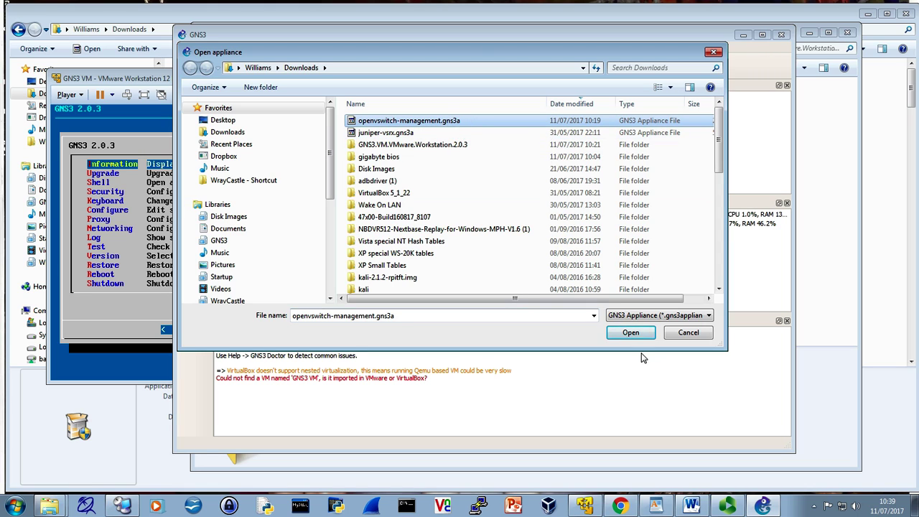
{"action": "left_click", "coordinate": [630, 332]}
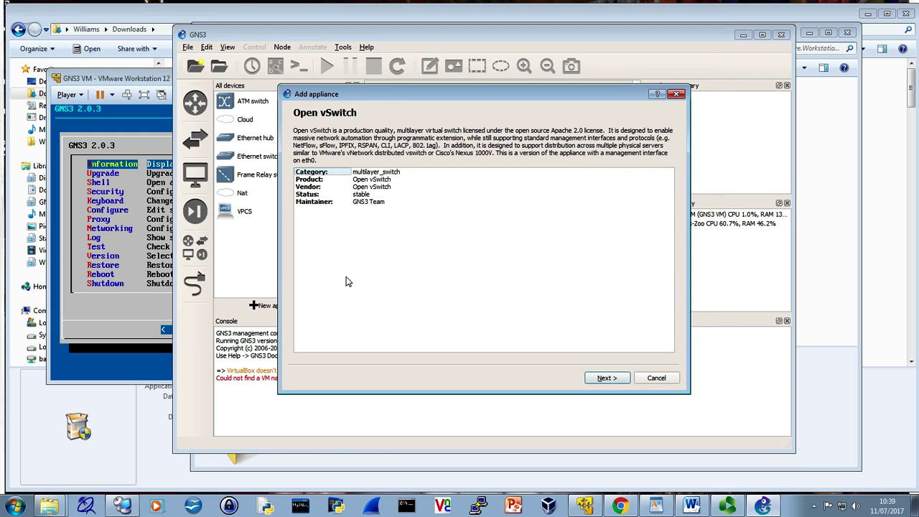
- Install the Open vSwitch management appliance to run on the GNS3 VM
{"action": "left_click", "coordinate": [601, 379]}
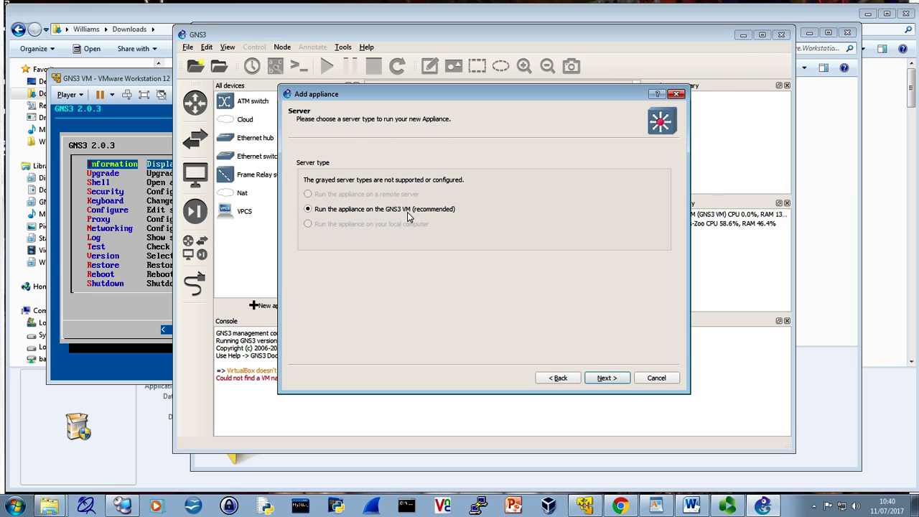
{"action": "left_click", "coordinate": [606, 380]}
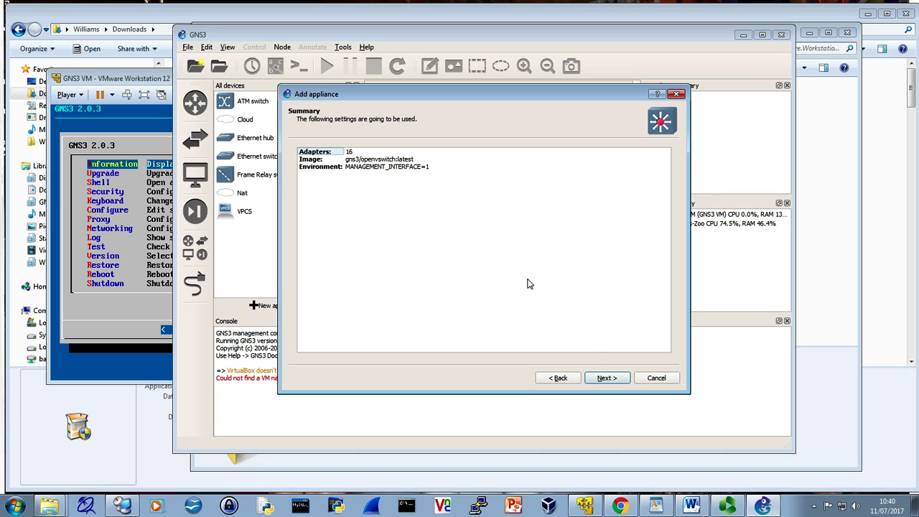
{"action": "left_click", "coordinate": [604, 377]}
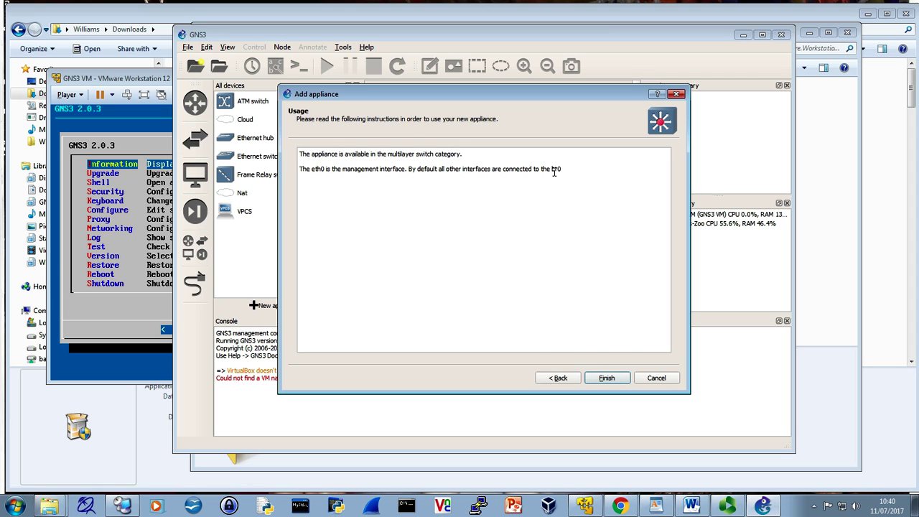
{"action": "left_click", "coordinate": [601, 380]}
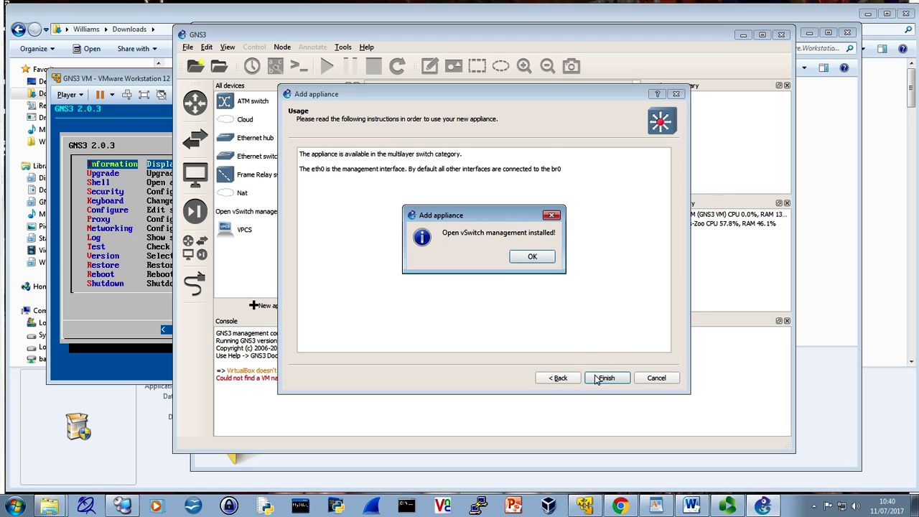
{"action": "left_click", "coordinate": [532, 259]}
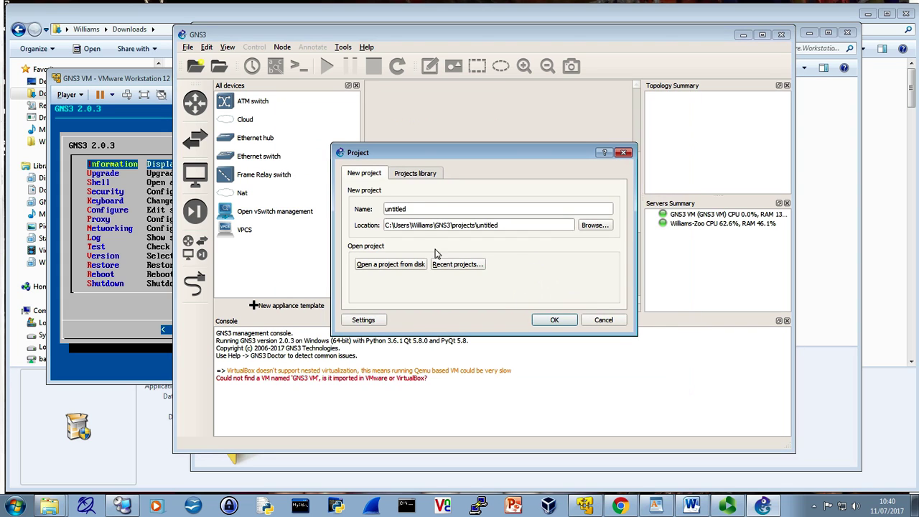
- Skip the new project and open the Open vSwitch management template's configuration
{"action": "left_click", "coordinate": [603, 321]}
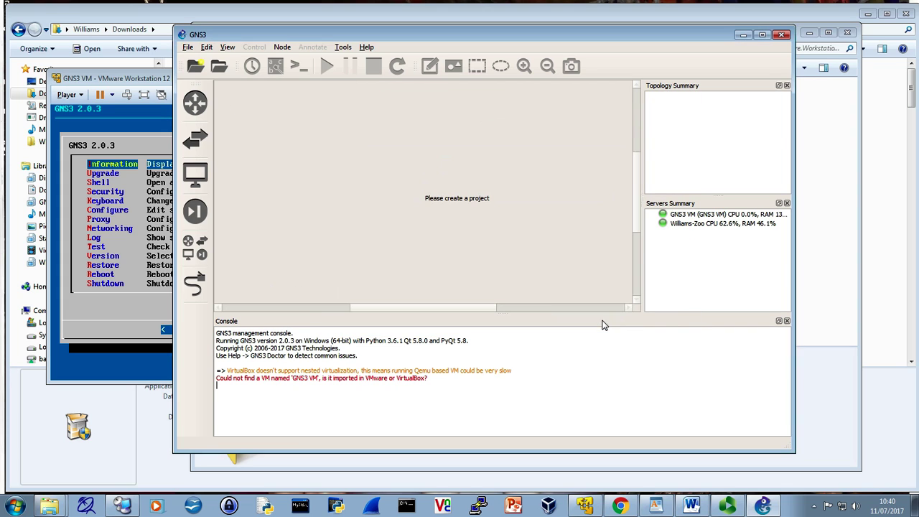
{"action": "left_click", "coordinate": [194, 256]}
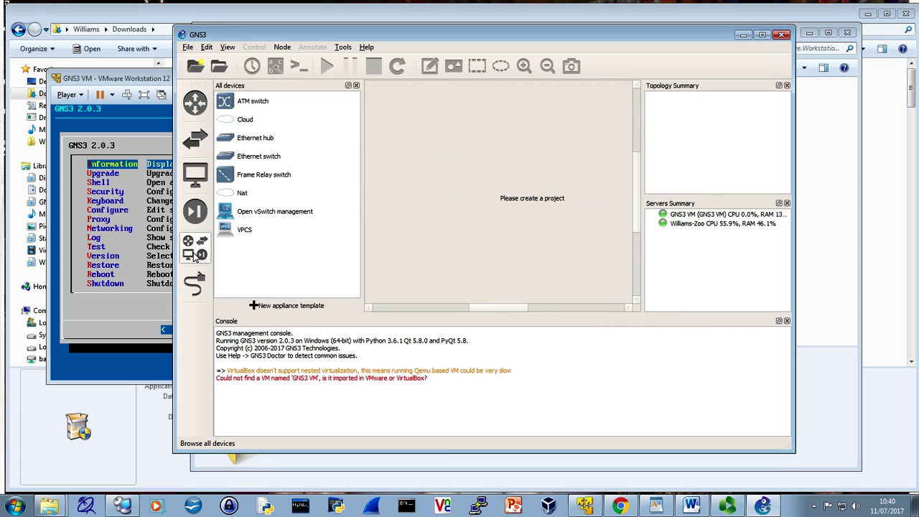
{"action": "left_click", "coordinate": [262, 214]}
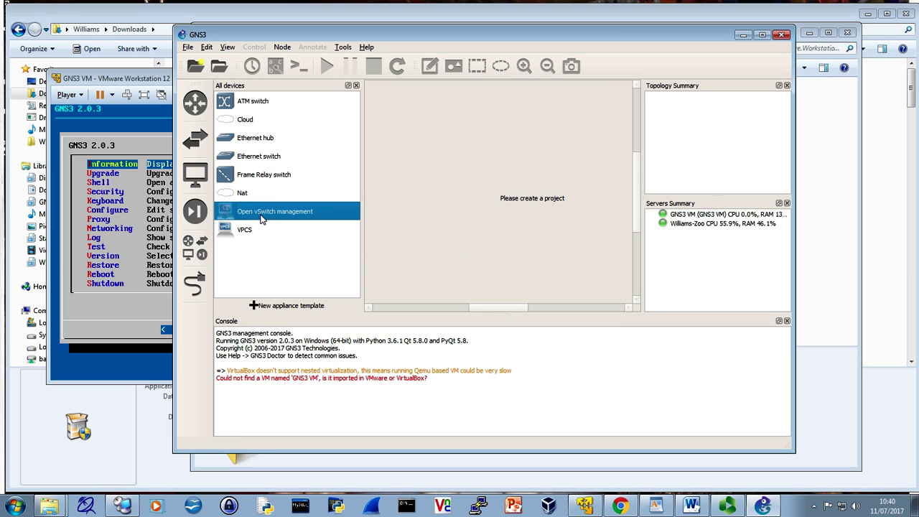
{"action": "right_click", "coordinate": [262, 217]}
{"action": "left_click", "coordinate": [303, 224]}
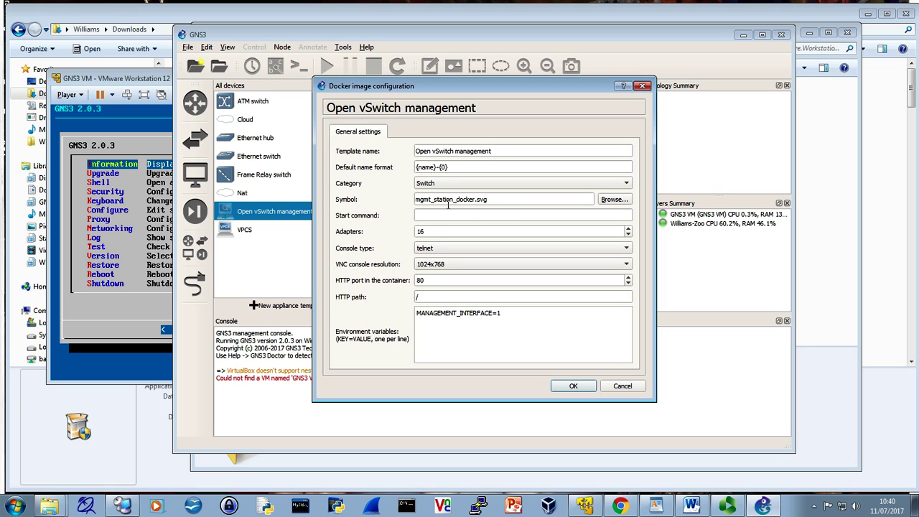
- Give the template the multilayer_switch symbol, then place an Open vSwitch node on the canvas
{"action": "left_click", "coordinate": [613, 200]}
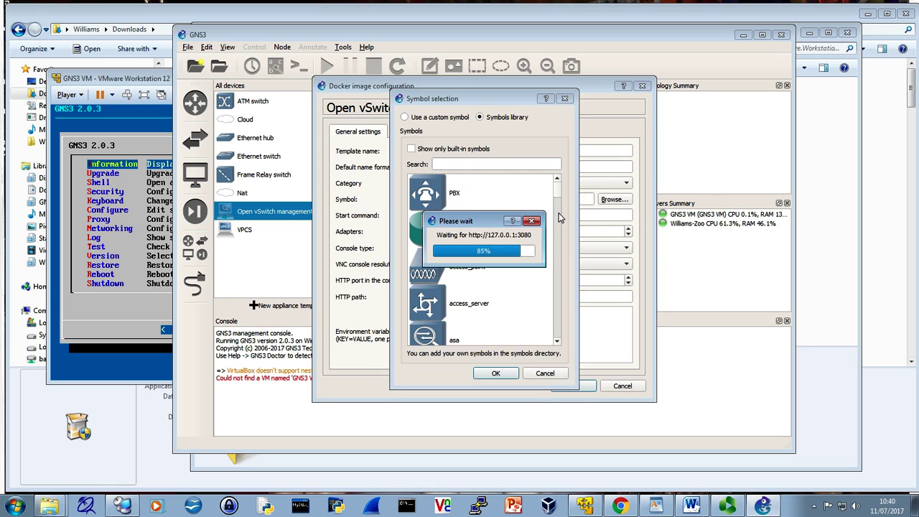
{"action": "scroll", "coordinate": [557, 216], "scroll_direction": "down", "scroll_amount": 5}
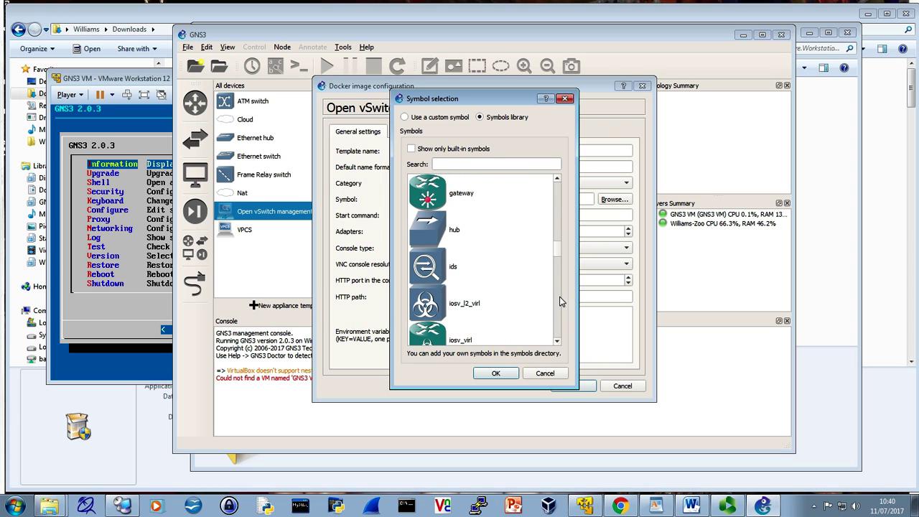
{"action": "scroll", "coordinate": [559, 305], "scroll_direction": "down", "scroll_amount": 3}
{"action": "left_click", "coordinate": [443, 234]}
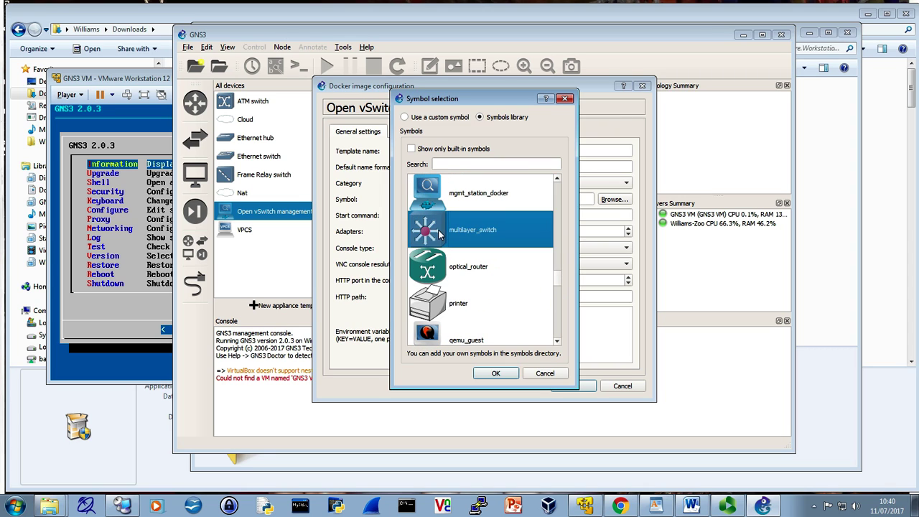
{"action": "left_click", "coordinate": [502, 374]}
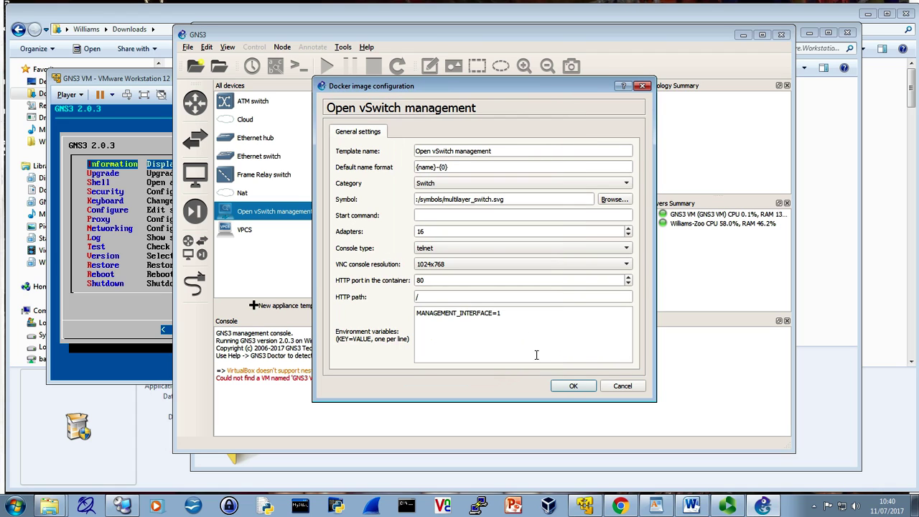
{"action": "left_click", "coordinate": [572, 387]}
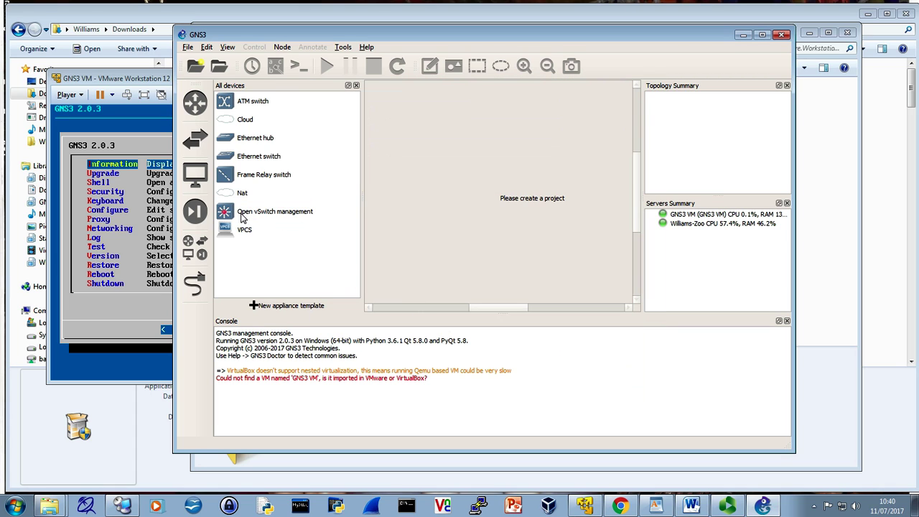
{"action": "left_click_drag", "start_coordinate": [242, 217], "coordinate": [421, 198]}
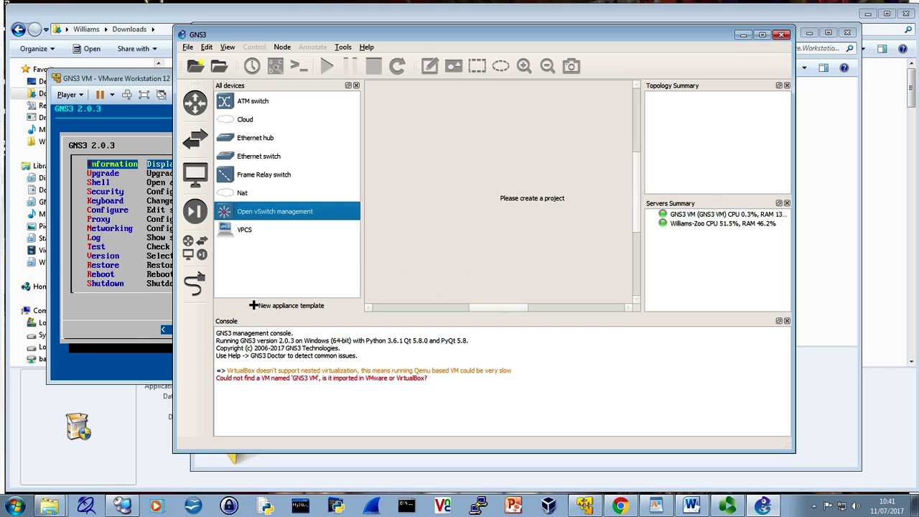
{"action": "key", "text": "alt+Tab"}
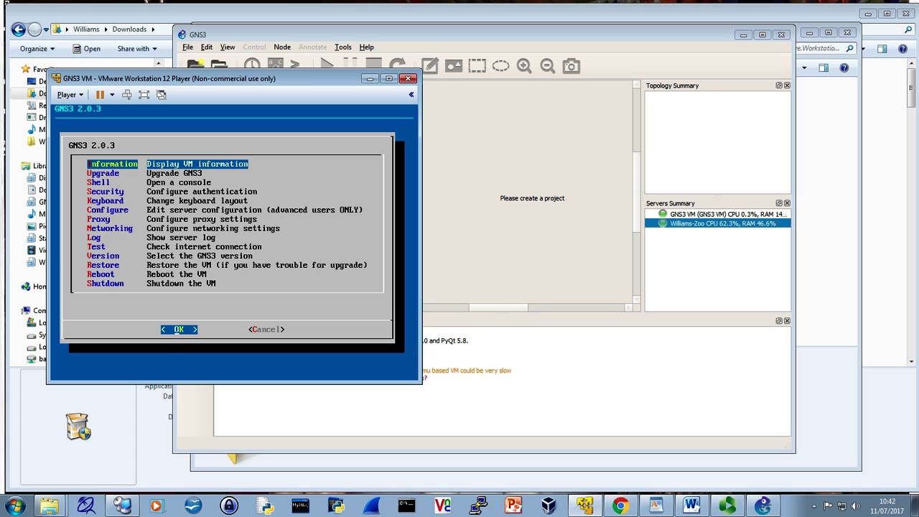
- Confirm the warning prompt in the GNS3 VM console
{"action": "key", "text": "Tab"}
{"action": "key", "text": "Tab"}
{"action": "key", "text": "Tab"}
{"action": "key", "text": "Return"}
{"action": "left_click_drag", "start_coordinate": [291, 77], "coordinate": [281, 90]}
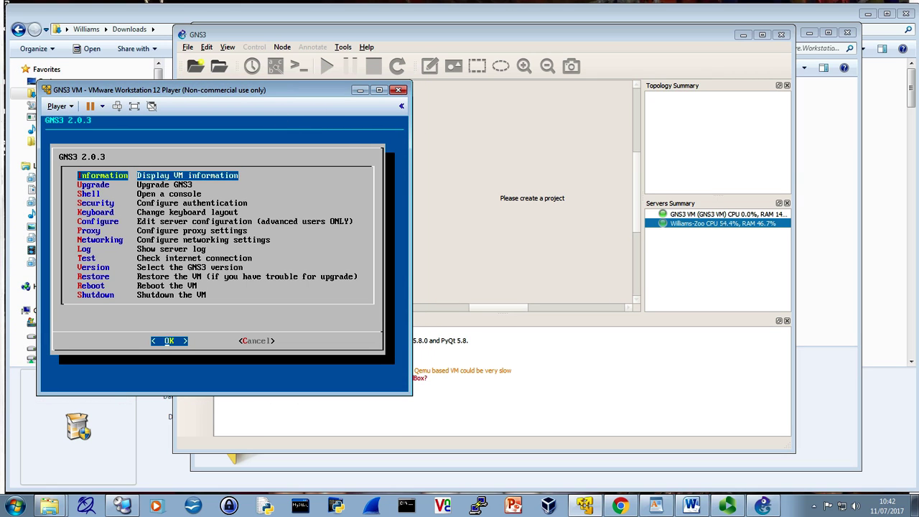
- Pick and confirm a GNS3 version in the VM menu to run the upgrade, then minimise the Player
{"action": "key", "text": "Down"}
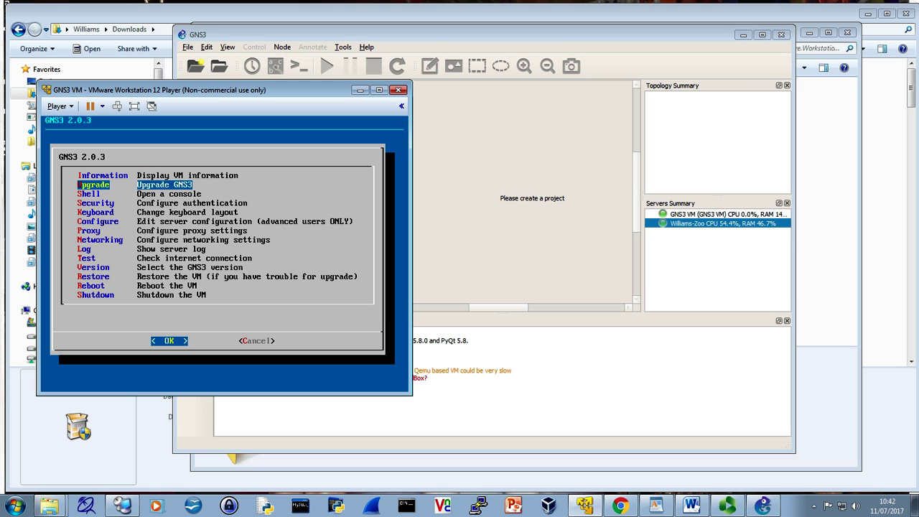
{"action": "key", "text": "Down"}
{"action": "key", "text": "Down"}
{"action": "key", "text": "Down"}
{"action": "key", "text": "Down"}
{"action": "key", "text": "Down"}
{"action": "key", "text": "Down"}
{"action": "key", "text": "Down"}
{"action": "key", "text": "Down"}
{"action": "key", "text": "Down"}
{"action": "key", "text": "Down"}
{"action": "key", "text": "Down"}
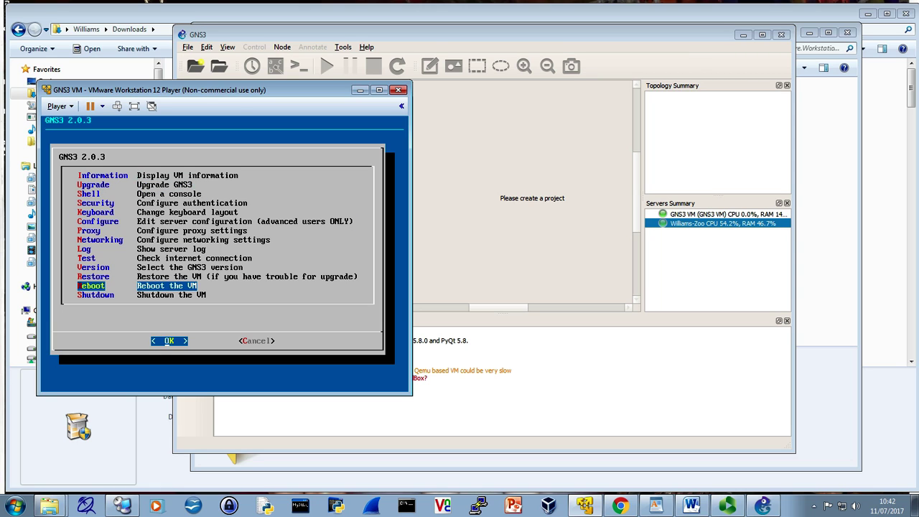
{"action": "key", "text": "Up"}
{"action": "key", "text": "Up"}
{"action": "key", "text": "Return"}
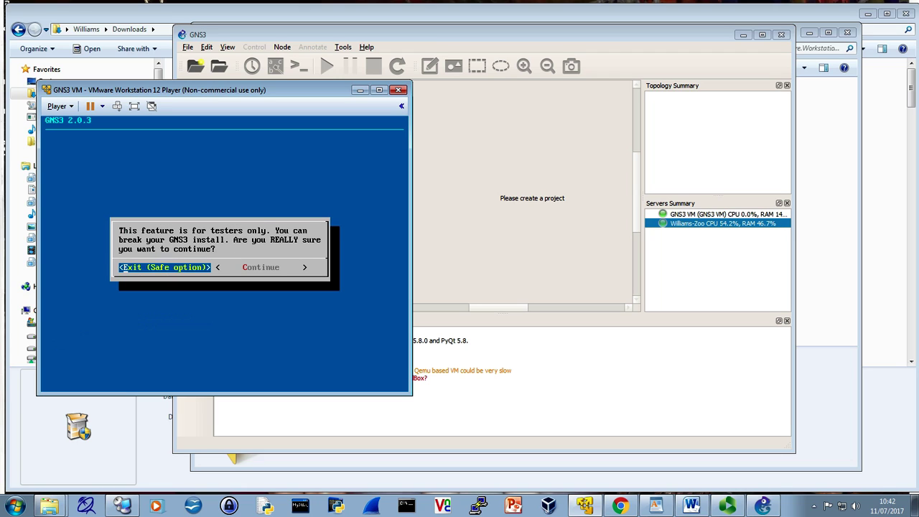
{"action": "key", "text": "Right"}
{"action": "key", "text": "Return"}
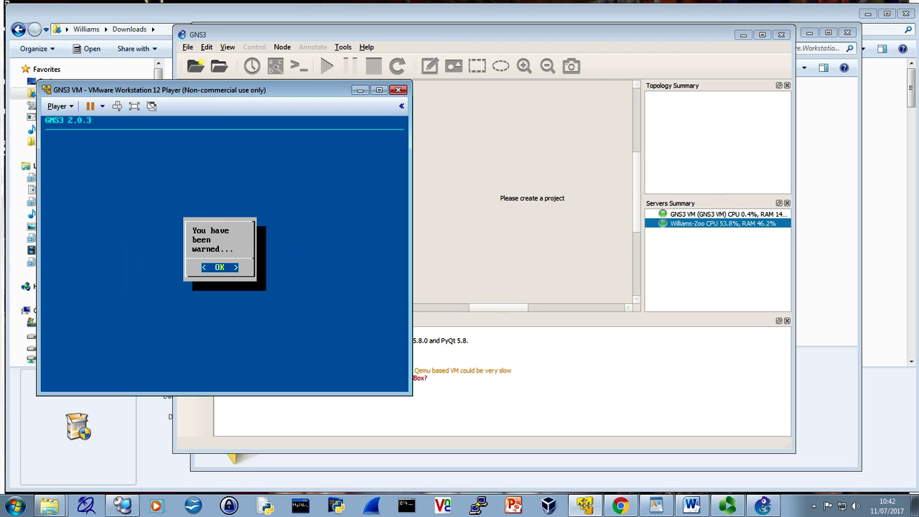
{"action": "key", "text": "Return"}
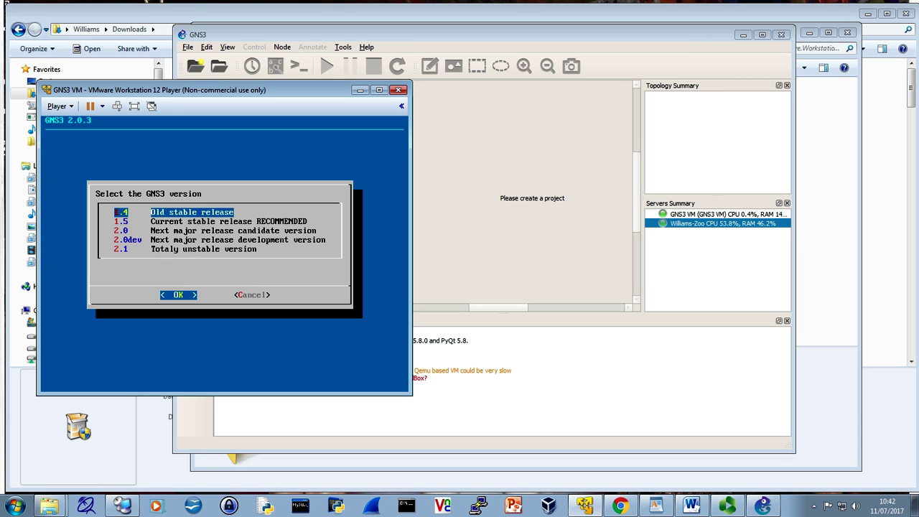
{"action": "key", "text": "Return"}
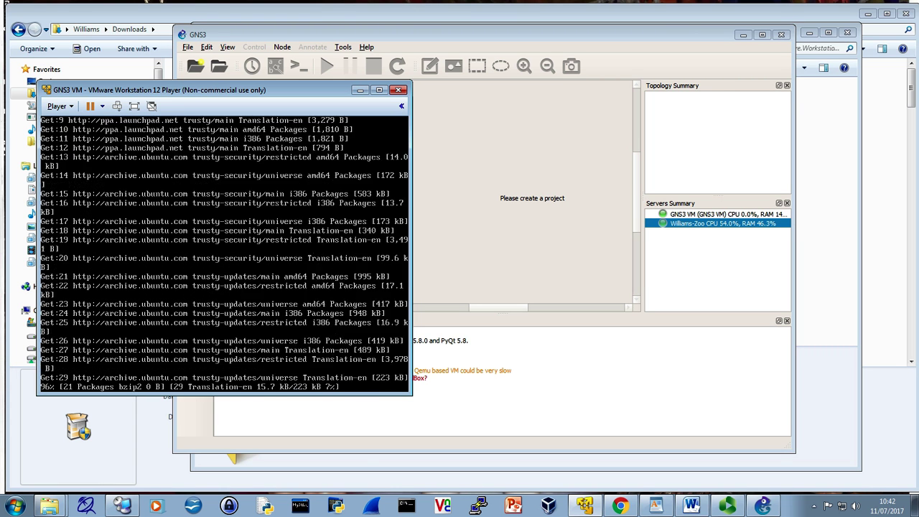
{"action": "left_click", "coordinate": [360, 89]}
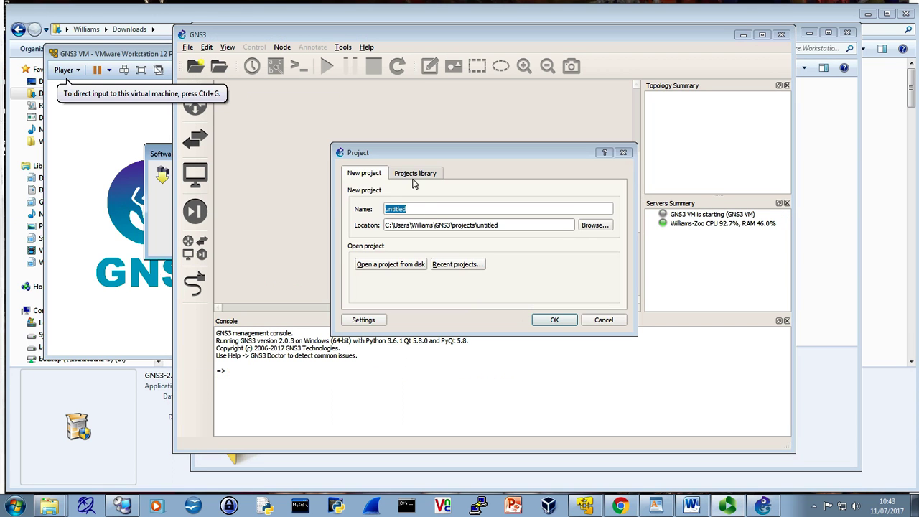
- Create the new project with the name openvswitch
{"action": "left_click_drag", "start_coordinate": [466, 149], "coordinate": [460, 145]}
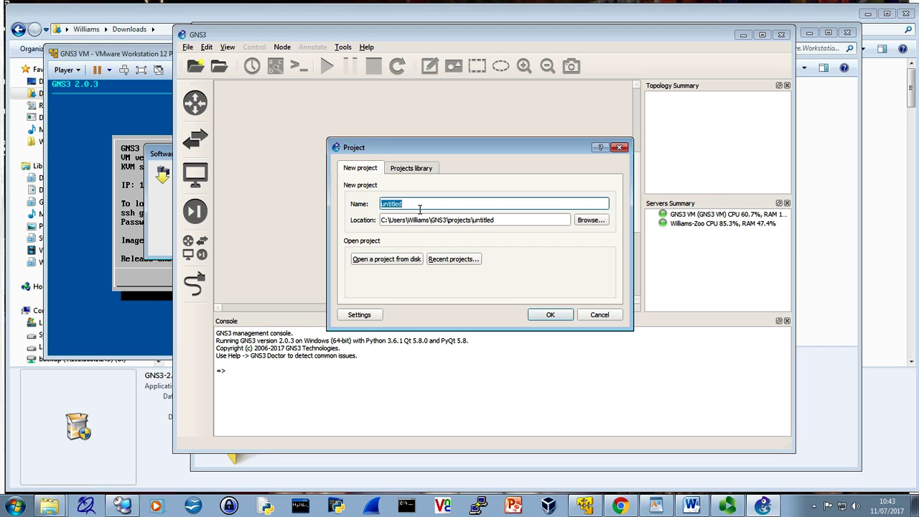
{"action": "type", "text": "openvswitch"}
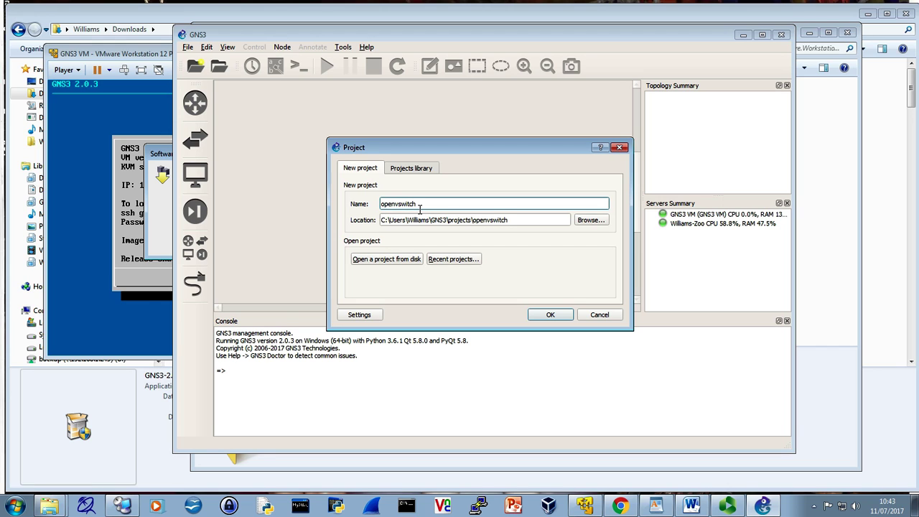
{"action": "left_click", "coordinate": [545, 314]}
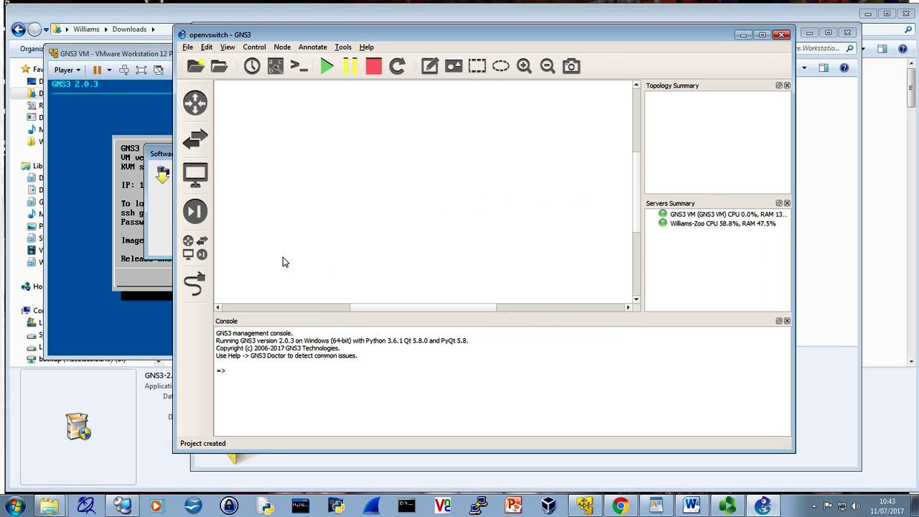
- Drag two Open vSwitch management nodes from All devices onto the canvas, side by side
{"action": "left_click", "coordinate": [198, 253]}
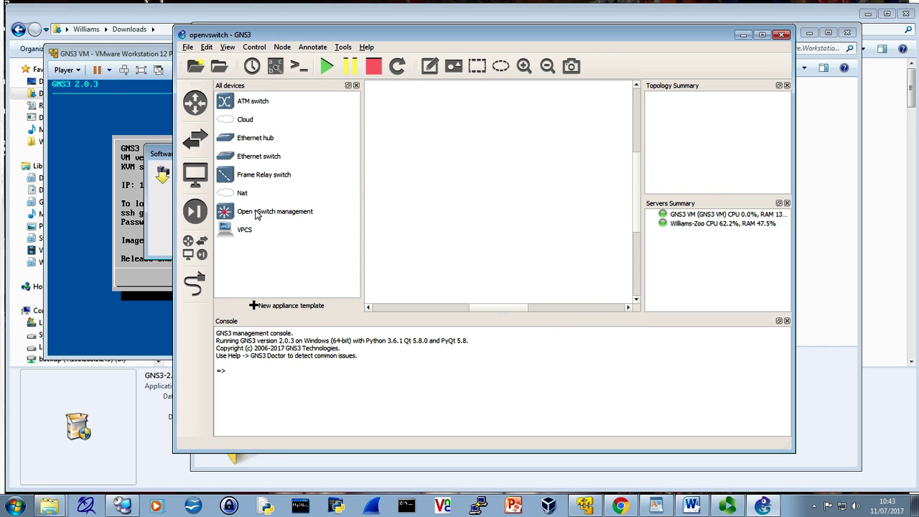
{"action": "left_click_drag", "start_coordinate": [257, 213], "coordinate": [439, 176]}
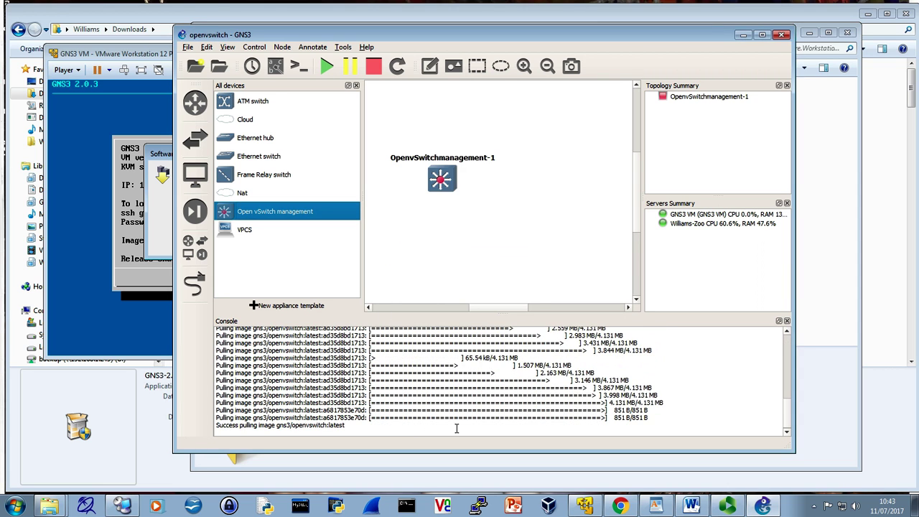
{"action": "left_click_drag", "start_coordinate": [441, 178], "coordinate": [425, 184]}
{"action": "left_click_drag", "start_coordinate": [264, 216], "coordinate": [572, 193]}
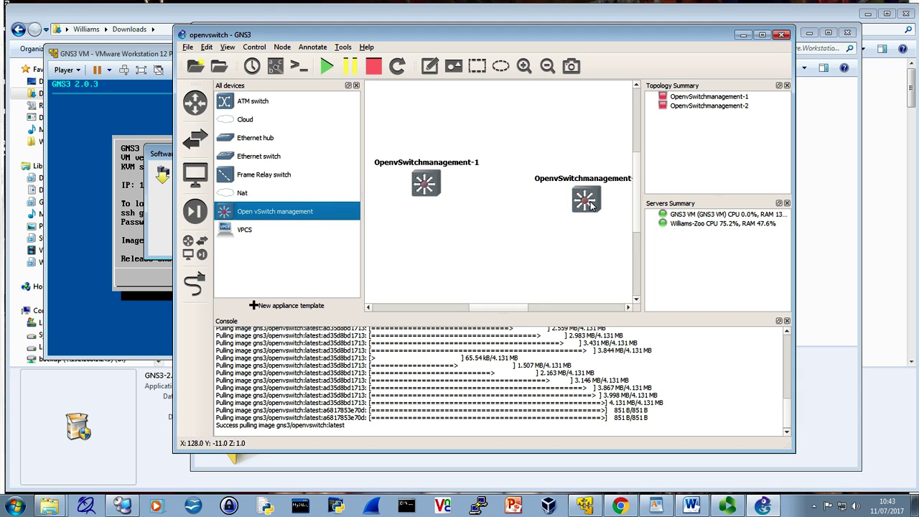
- Link OpenvSwitchmanagement-1 eth0 to OpenvSwitchmanagement-2 eth0, then close the device list
{"action": "right_click", "coordinate": [428, 191]}
{"action": "left_click", "coordinate": [194, 283]}
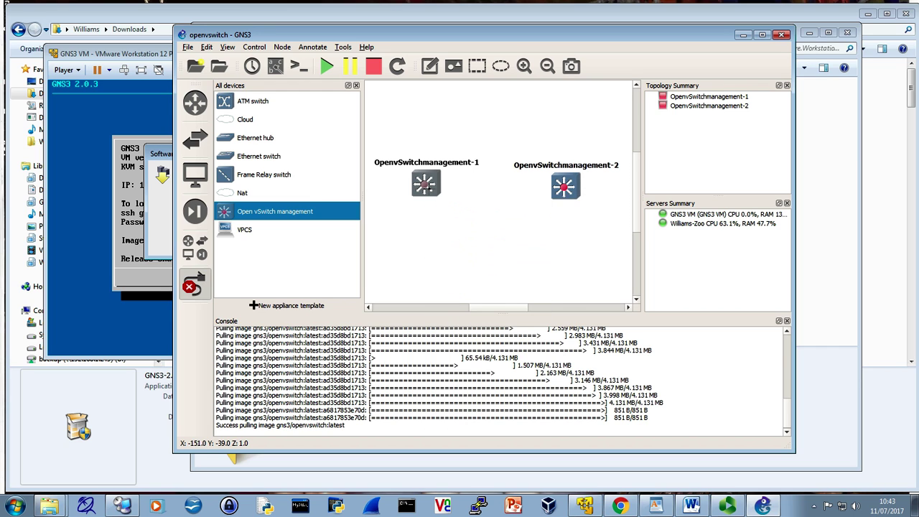
{"action": "left_click", "coordinate": [429, 187]}
{"action": "left_click", "coordinate": [451, 191]}
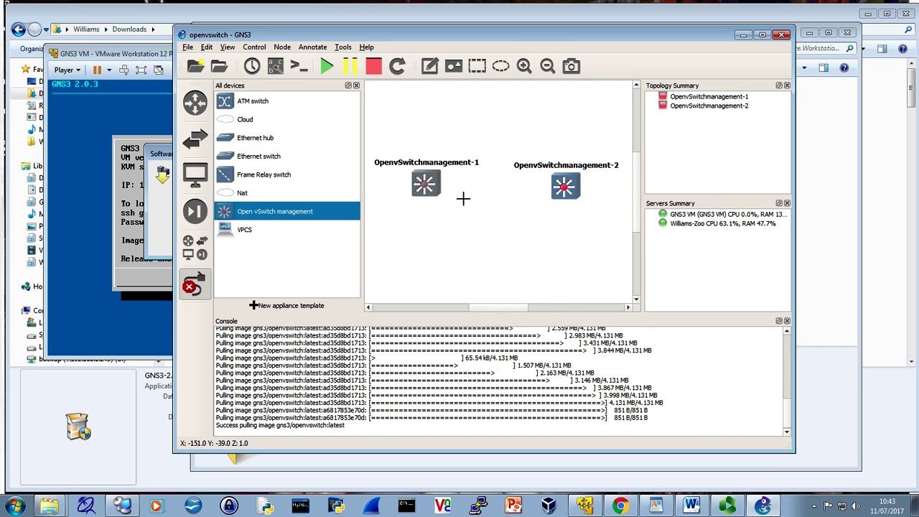
{"action": "left_click", "coordinate": [570, 192]}
{"action": "left_click", "coordinate": [591, 200]}
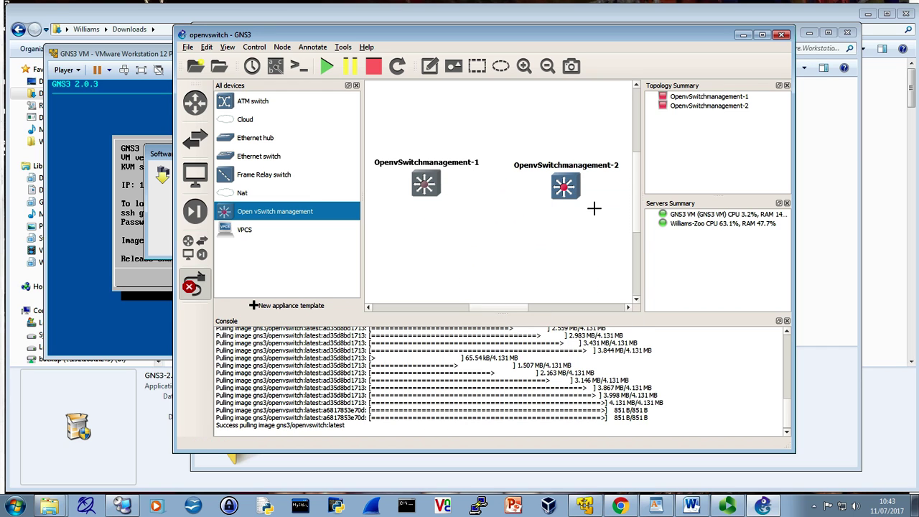
{"action": "left_click", "coordinate": [195, 287]}
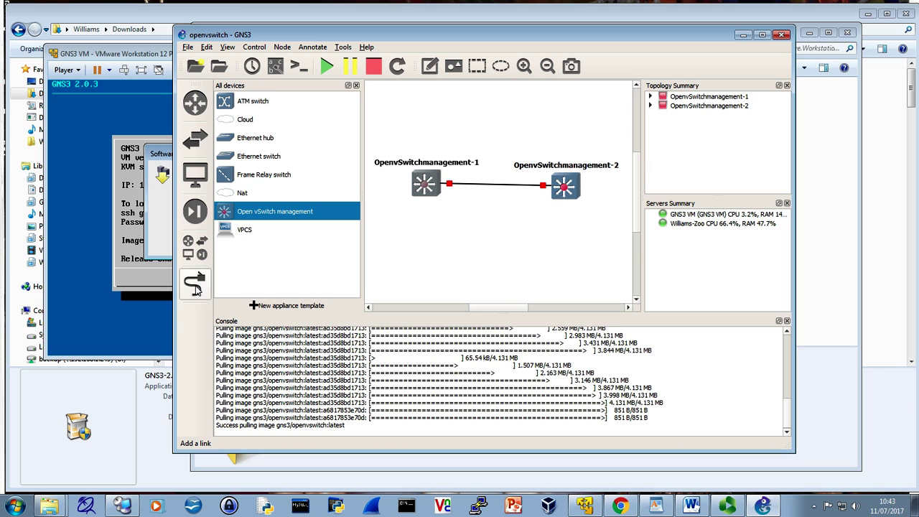
{"action": "left_click", "coordinate": [356, 85]}
- Nudge both nodes apart and start OpenvSwitchmanagement-1
{"action": "left_click_drag", "start_coordinate": [351, 188], "coordinate": [335, 197]}
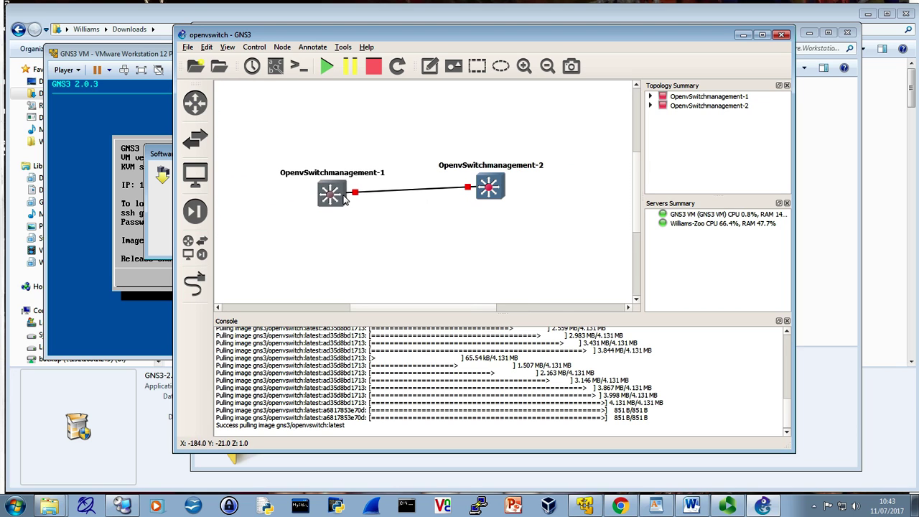
{"action": "left_click_drag", "start_coordinate": [491, 188], "coordinate": [505, 189]}
{"action": "right_click", "coordinate": [323, 191]}
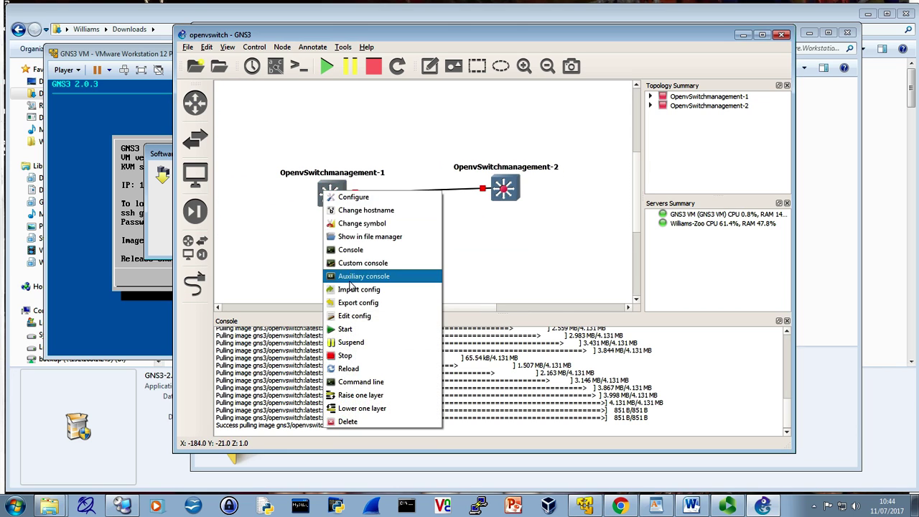
{"action": "left_click", "coordinate": [345, 329]}
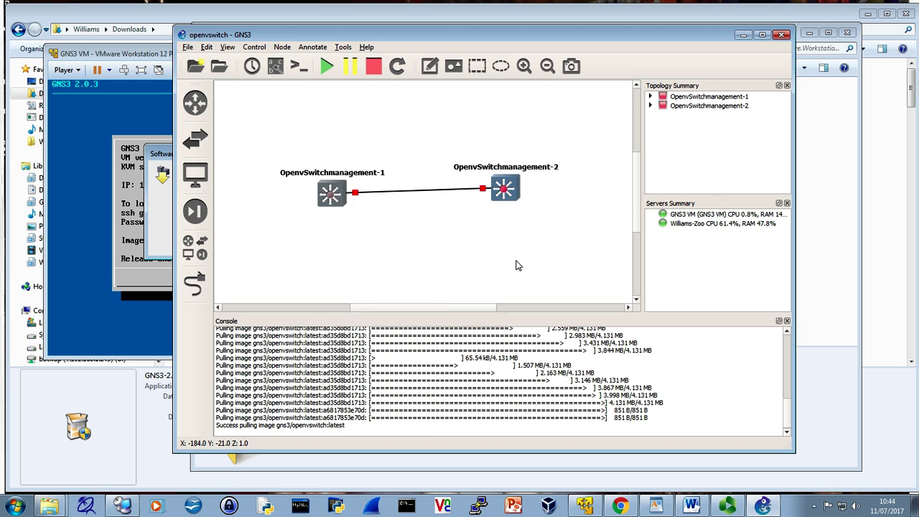
- Start OpenvSwitchmanagement-2 and fine-tune both nodes' positions
{"action": "right_click", "coordinate": [500, 198]}
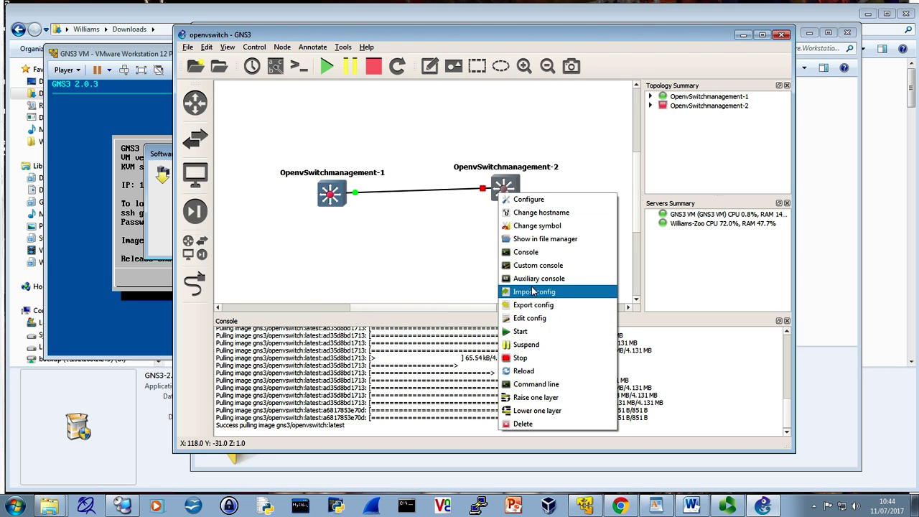
{"action": "left_click", "coordinate": [520, 324]}
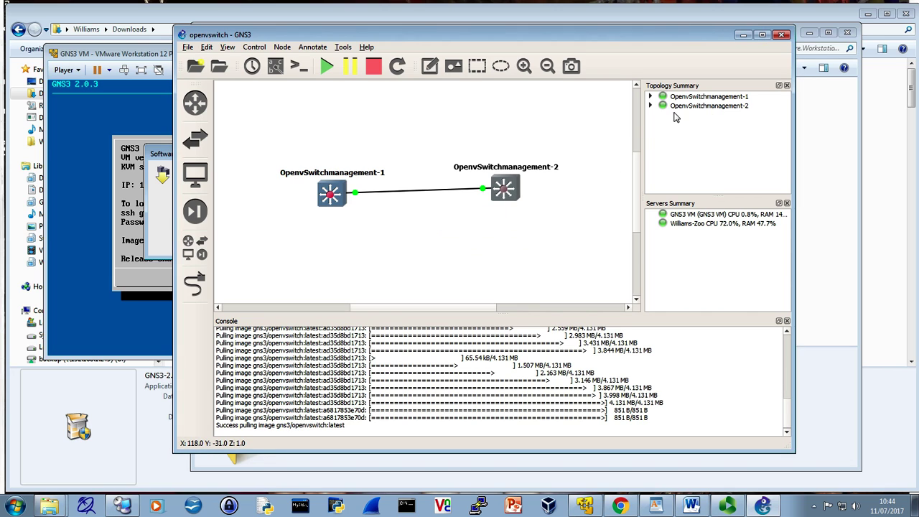
{"action": "left_click_drag", "start_coordinate": [510, 194], "coordinate": [521, 202]}
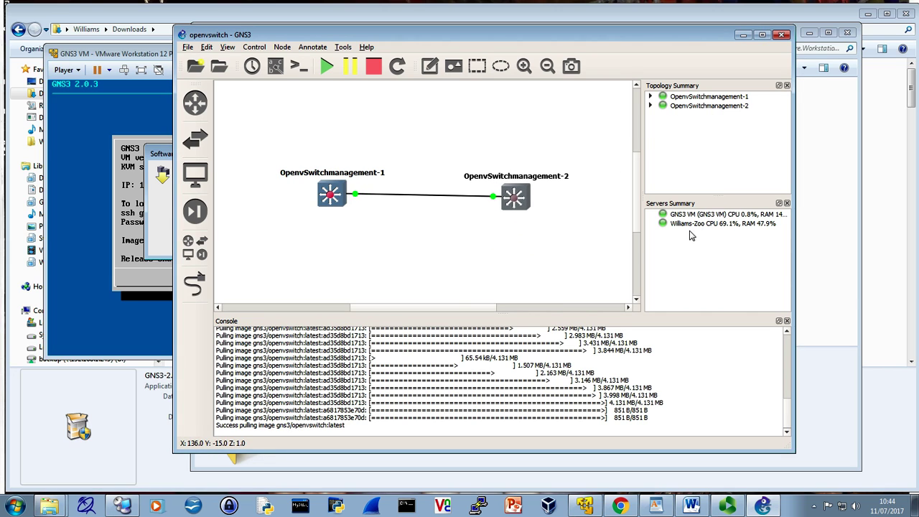
{"action": "left_click_drag", "start_coordinate": [337, 205], "coordinate": [326, 207]}
{"action": "right_click", "coordinate": [330, 210]}
- Run 'ovs-vsctl show' in OpenvSwitchmanagement-1's console
{"action": "left_click", "coordinate": [365, 262]}
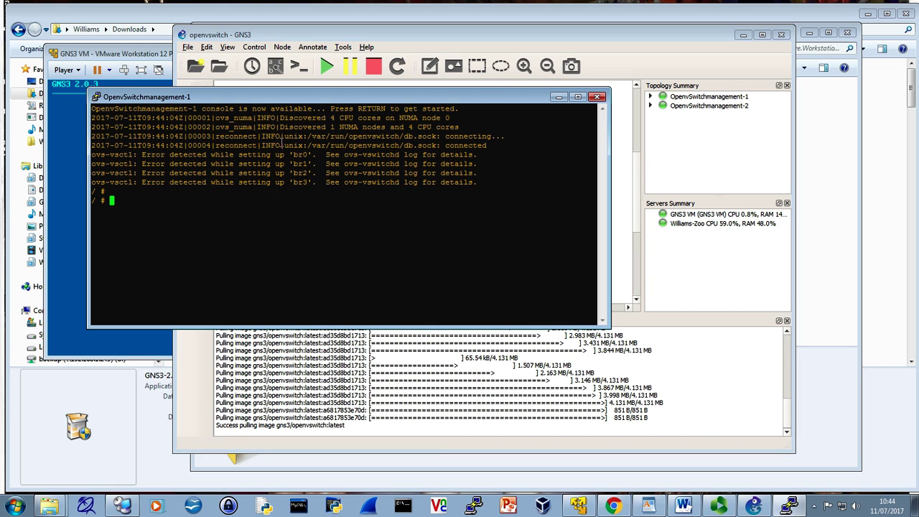
{"action": "left_click_drag", "start_coordinate": [279, 99], "coordinate": [360, 136]}
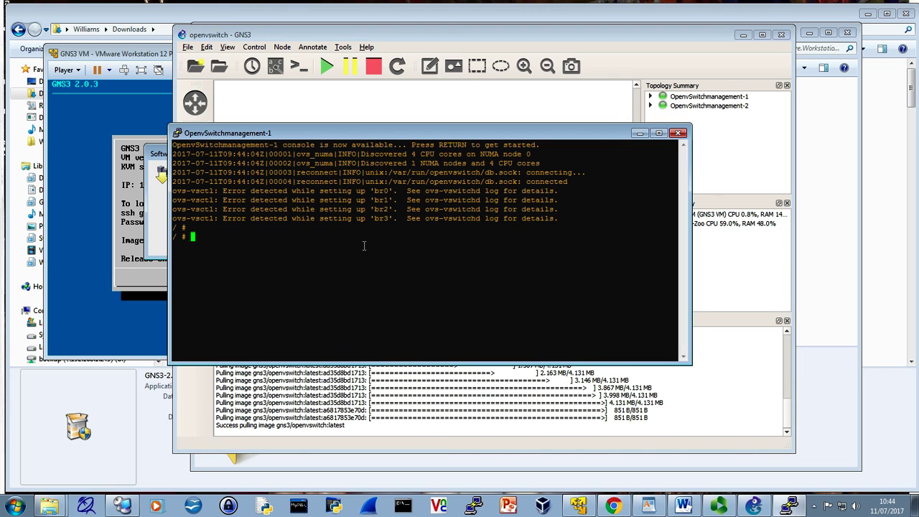
{"action": "key", "text": "Return"}
{"action": "key", "text": "Return"}
{"action": "type", "text": "ovs-vsctl show"}
{"action": "key", "text": "Return"}
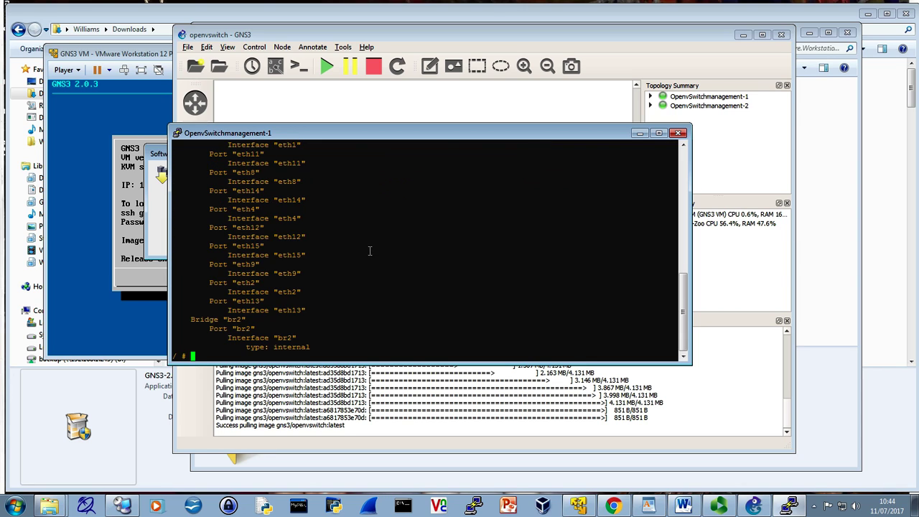
- Scroll through the bridges br0–br3 output, highlighting the Bridge br0 and Interface br2 lines
{"action": "scroll", "coordinate": [685, 328], "scroll_direction": "up", "scroll_amount": 1}
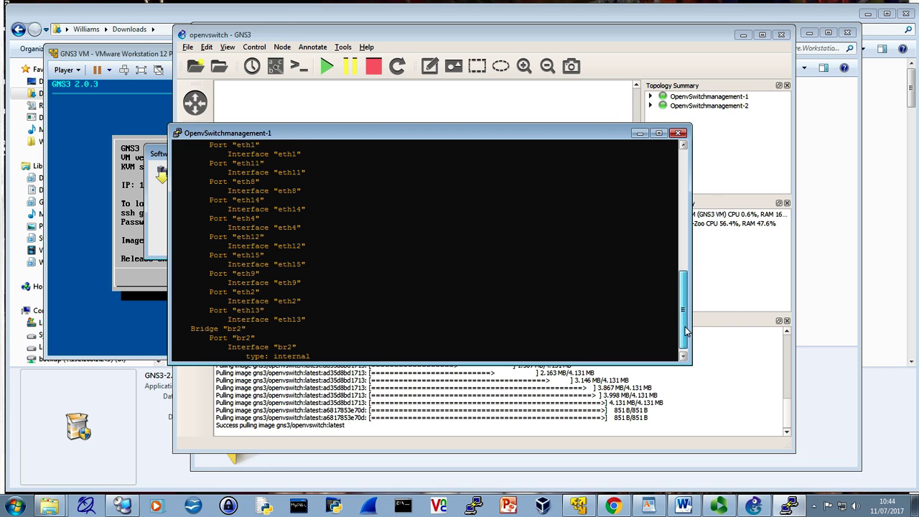
{"action": "scroll", "coordinate": [685, 324], "scroll_direction": "up", "scroll_amount": 3}
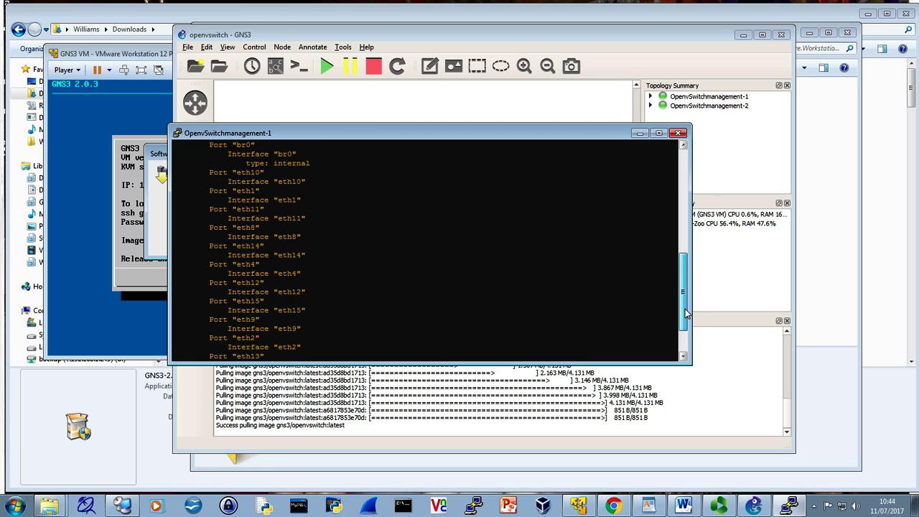
{"action": "left_click_drag", "start_coordinate": [685, 308], "coordinate": [687, 324]}
{"action": "left_click_drag", "start_coordinate": [307, 284], "coordinate": [284, 291]}
{"action": "scroll", "coordinate": [684, 297], "scroll_direction": "up", "scroll_amount": 3}
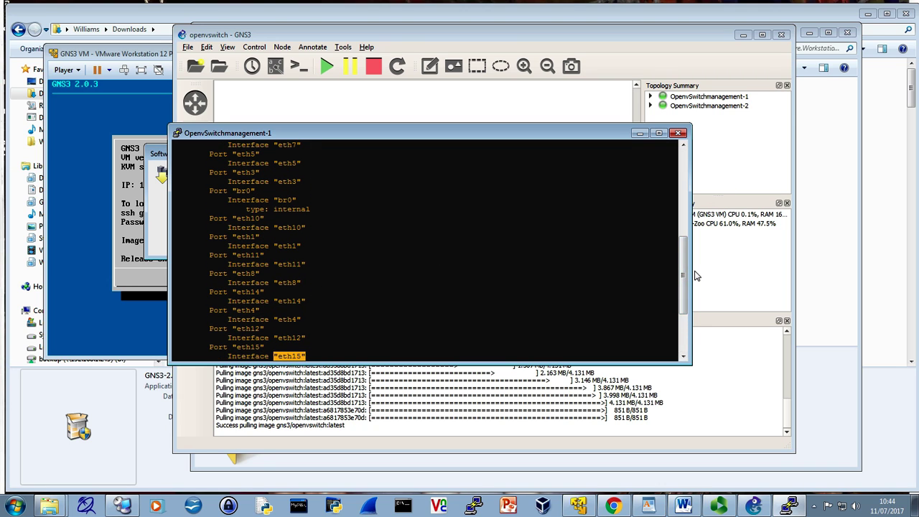
{"action": "scroll", "coordinate": [687, 262], "scroll_direction": "up", "scroll_amount": 4}
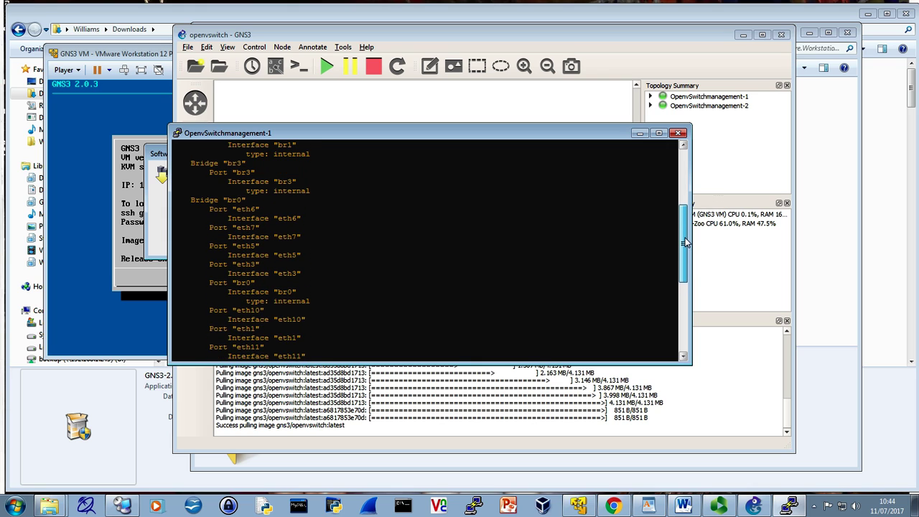
{"action": "left_click_drag", "start_coordinate": [685, 241], "coordinate": [686, 231]}
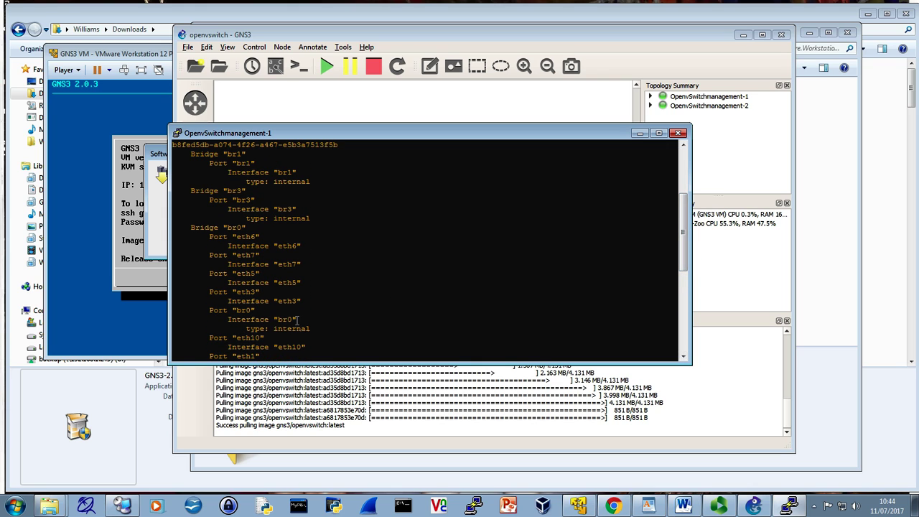
{"action": "left_click_drag", "start_coordinate": [257, 236], "coordinate": [227, 242]}
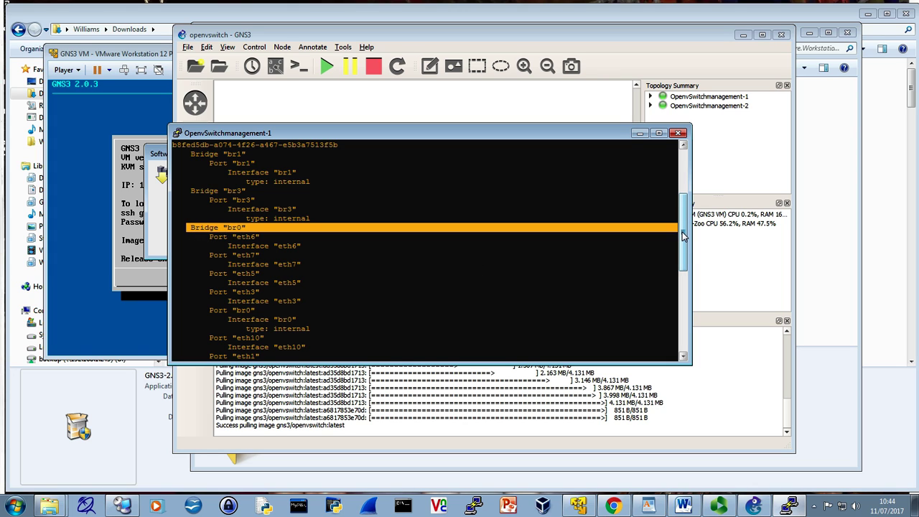
{"action": "scroll", "coordinate": [684, 241], "scroll_direction": "down", "scroll_amount": 1}
{"action": "left_click_drag", "start_coordinate": [684, 242], "coordinate": [687, 320]}
{"action": "left_click_drag", "start_coordinate": [307, 338], "coordinate": [231, 339]}
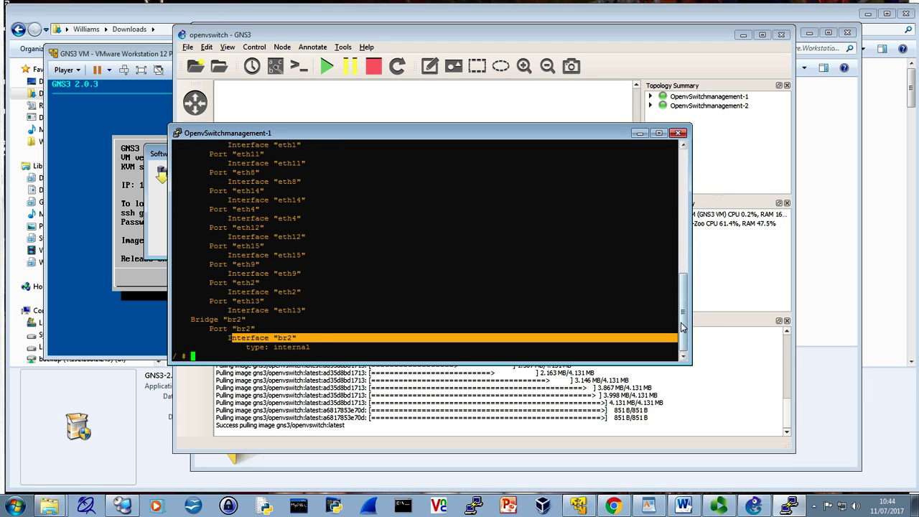
{"action": "mouse_move", "coordinate": [684, 324]}
{"action": "left_mouse_down"}
{"action": "mouse_move", "coordinate": [684, 232]}
{"action": "mouse_move", "coordinate": [684, 325]}
{"action": "left_mouse_up"}
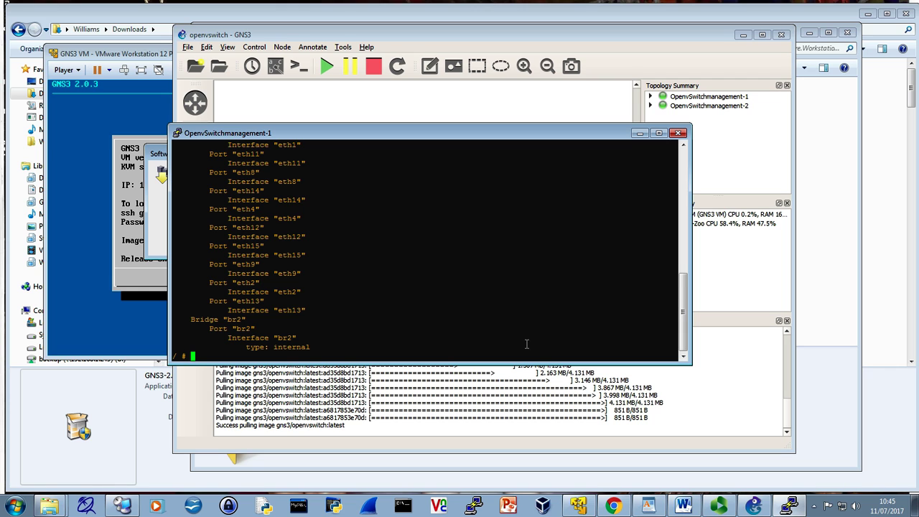
{"action": "left_click_drag", "start_coordinate": [439, 135], "coordinate": [466, 127]}
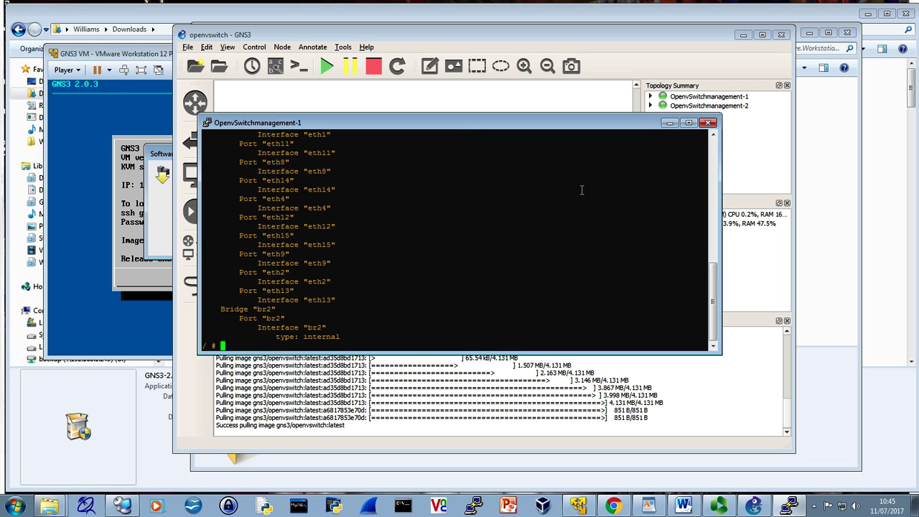